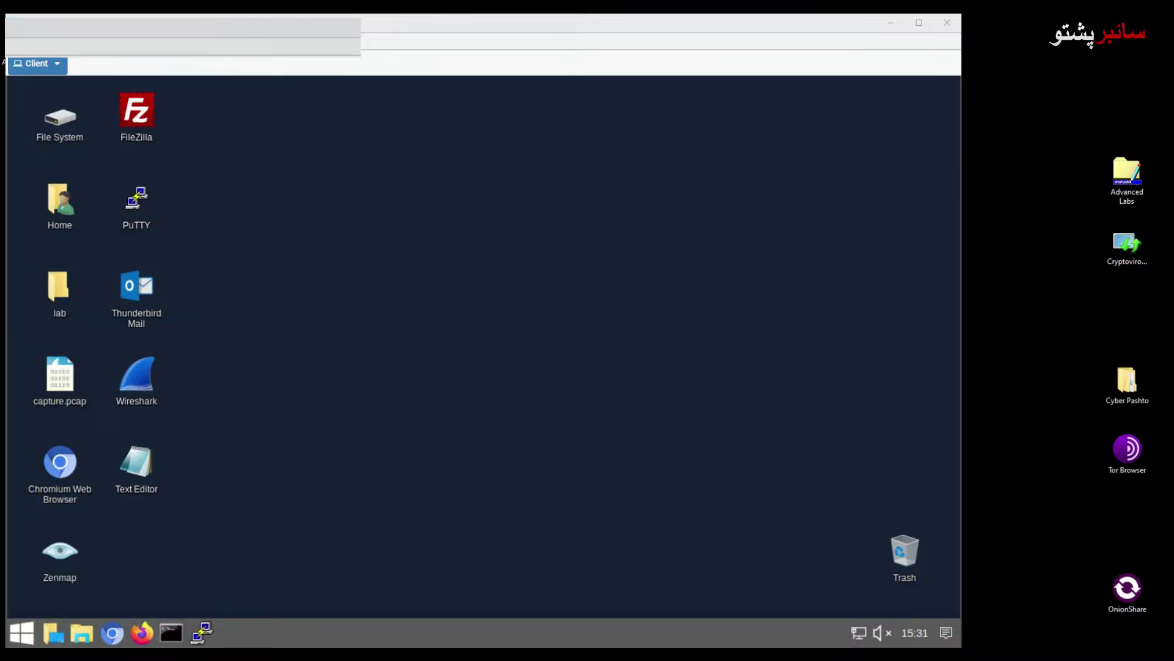
{"action": "left_click", "coordinate": [114, 636]}
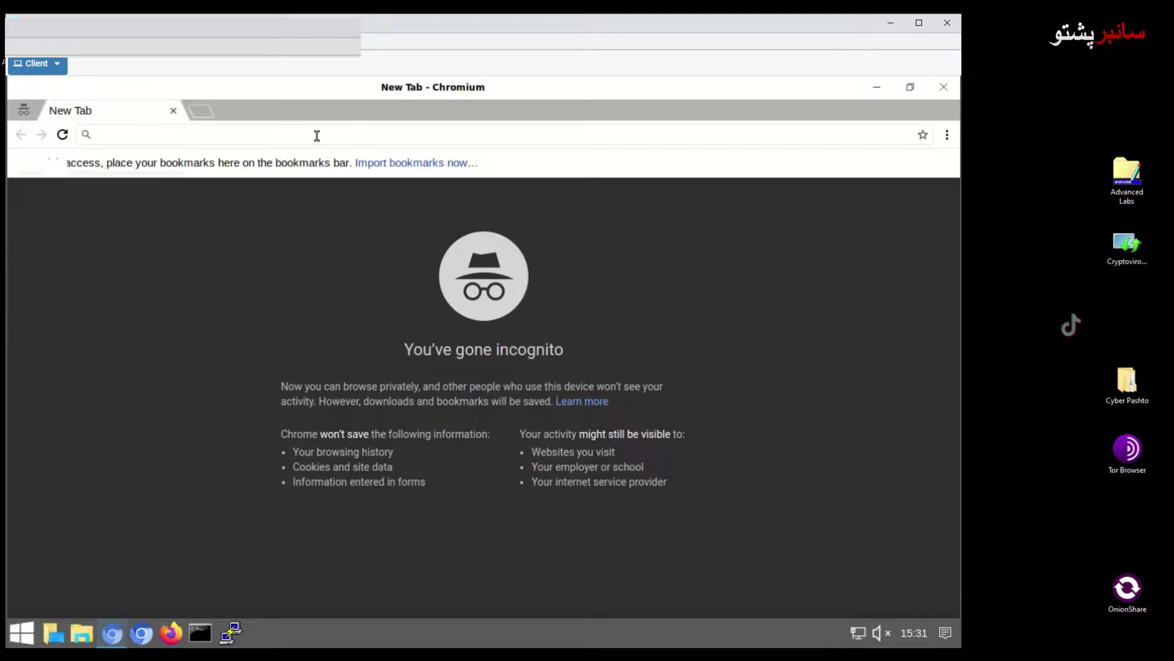
{"action": "type", "text": "https;//"}
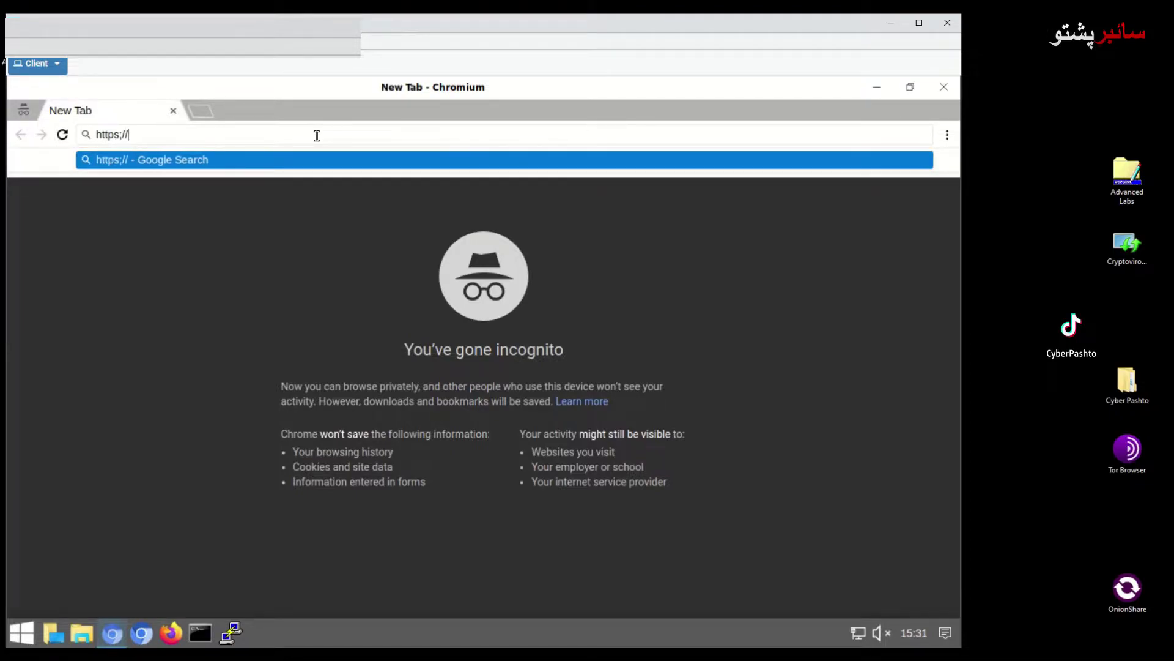
{"action": "type", "text": "192"}
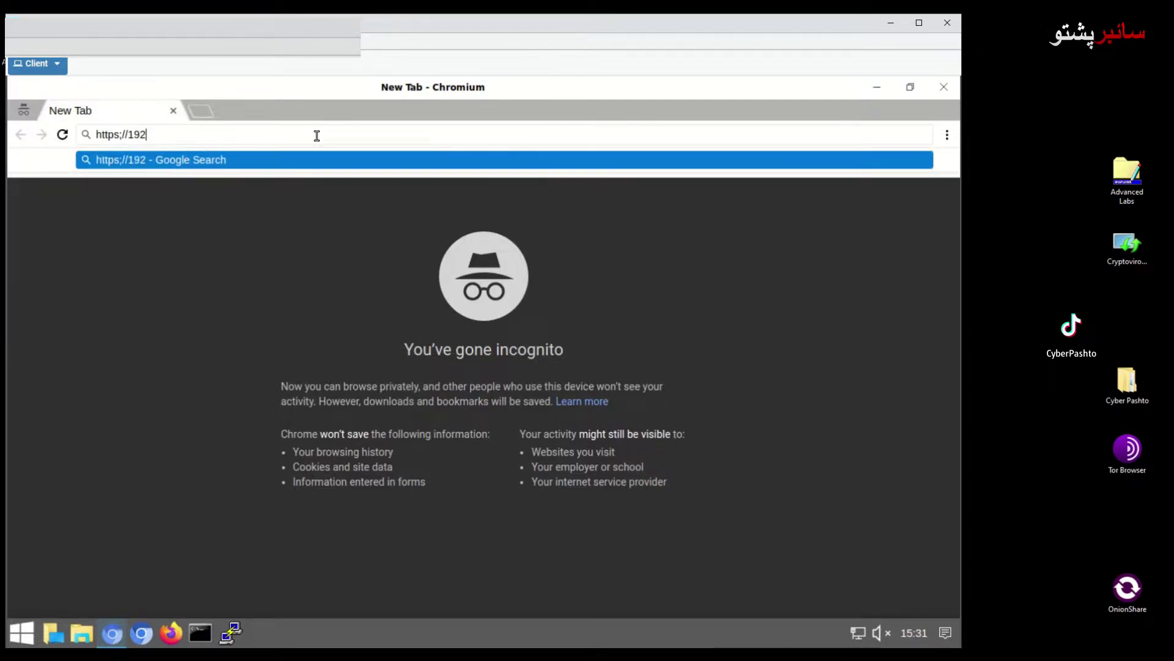
{"action": "type", "text": ".168"}
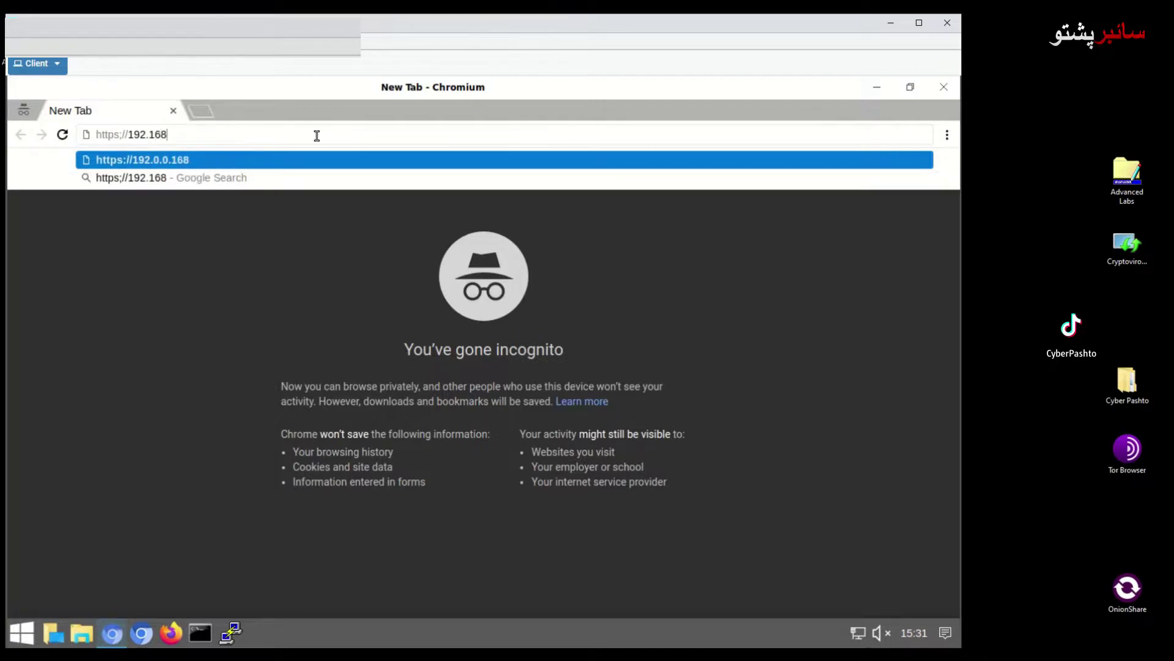
{"action": "type", "text": ".1.254"}
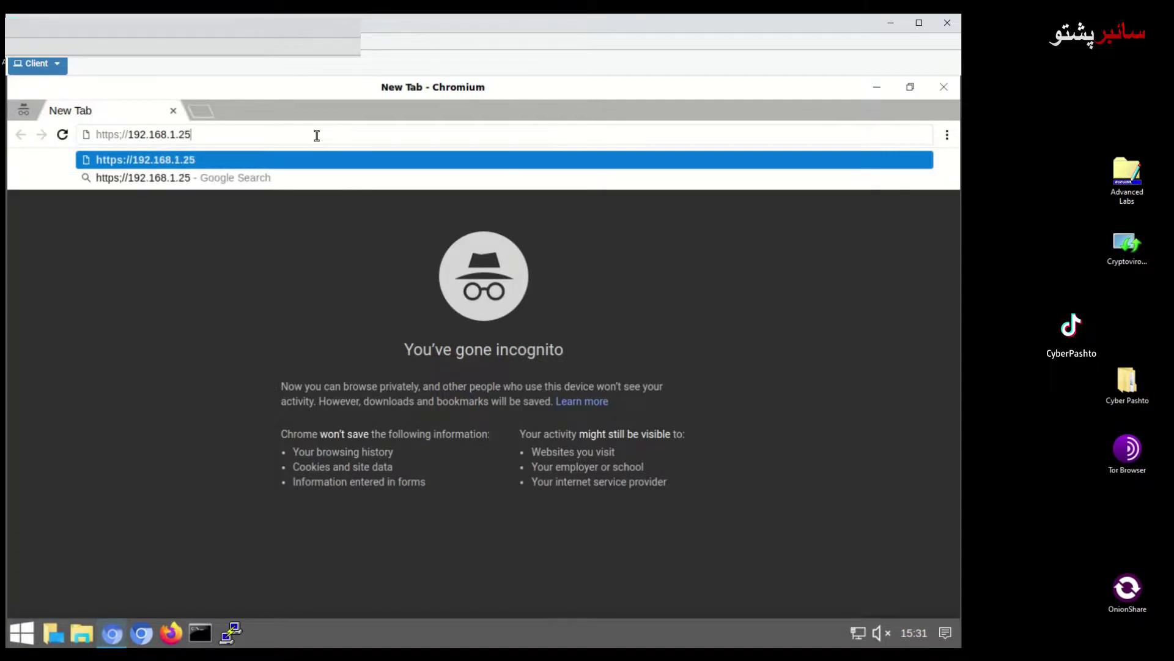
{"action": "key", "text": "Return"}
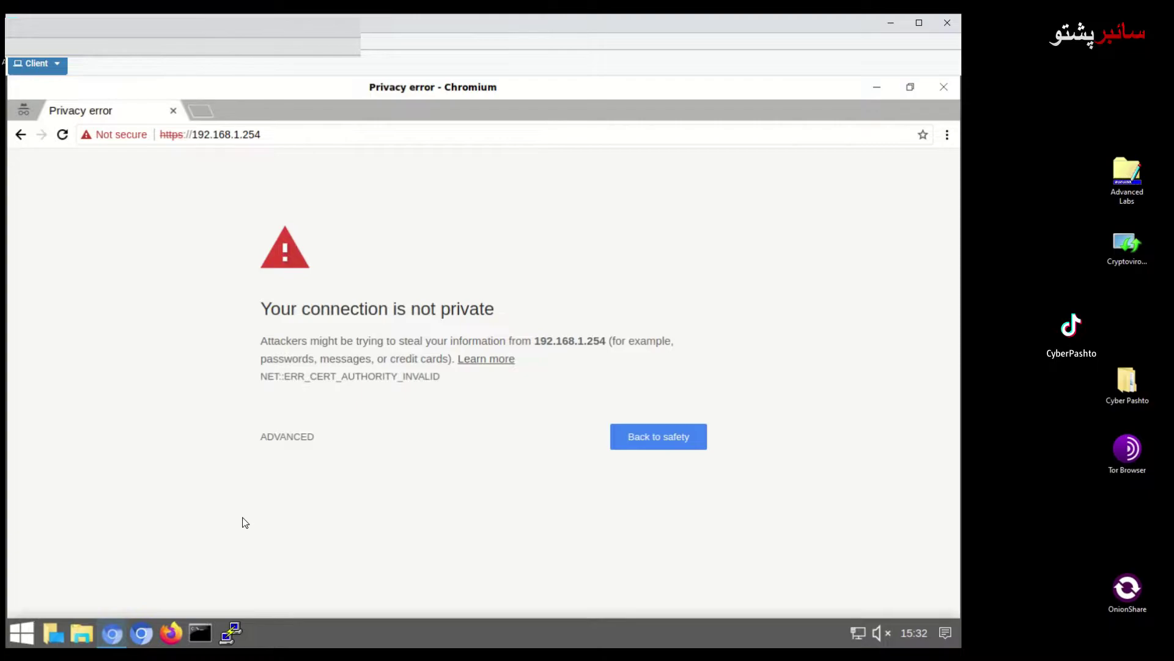
{"action": "left_click", "coordinate": [280, 438]}
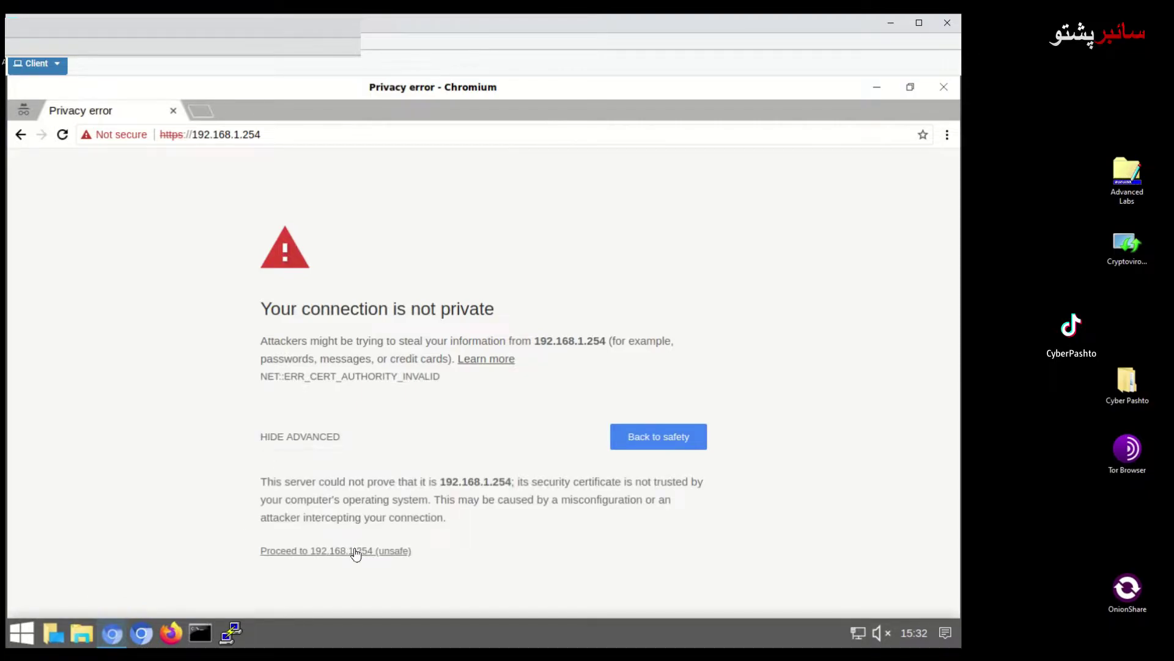
Proceed past the certificate warning and log in as admin with the administrator password
{"action": "left_click", "coordinate": [356, 549]}
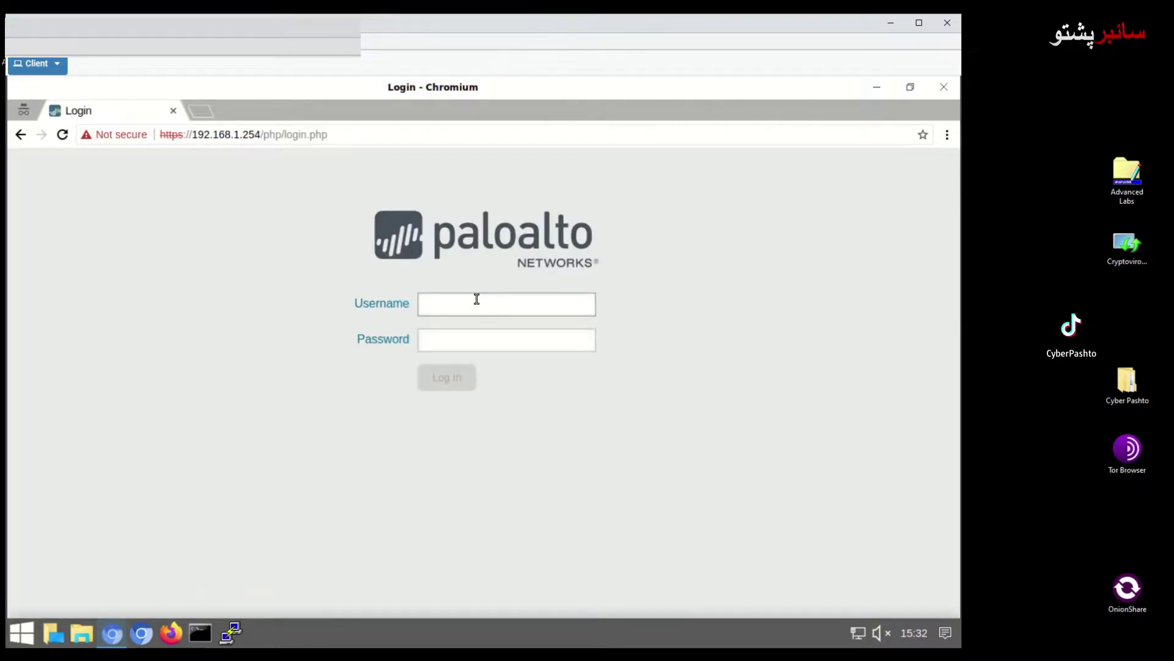
{"action": "type", "text": "admin"}
{"action": "key", "text": "Tab"}
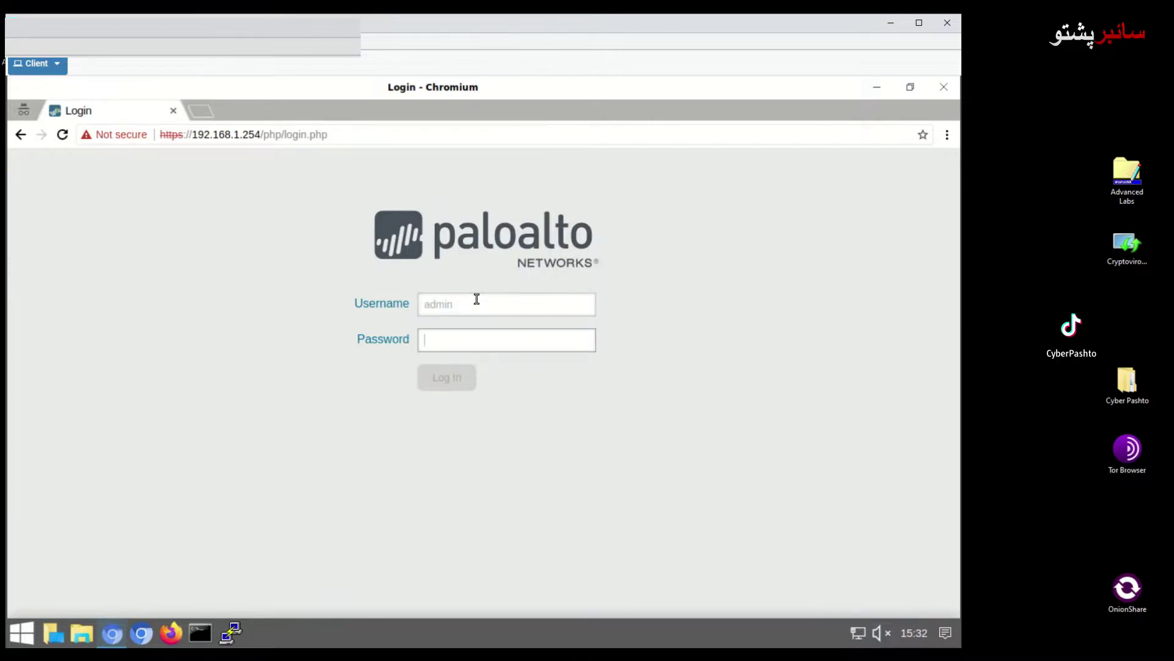
{"action": "type", "text": "a"}
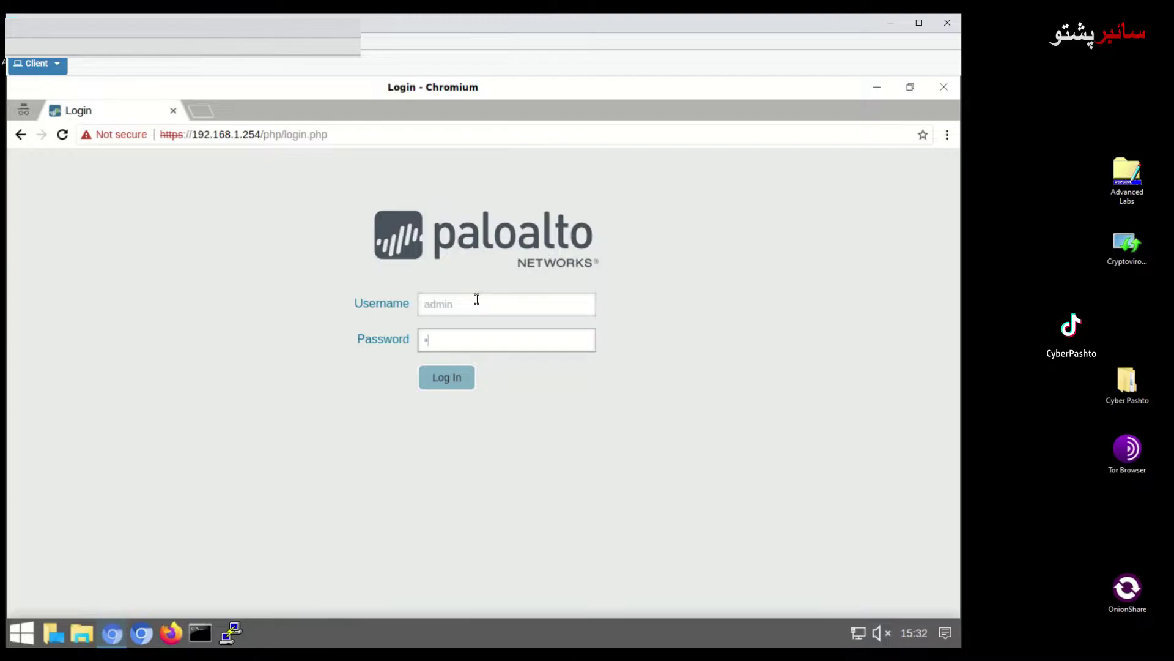
{"action": "type", "text": "••••••••"}
{"action": "key", "text": "Return"}
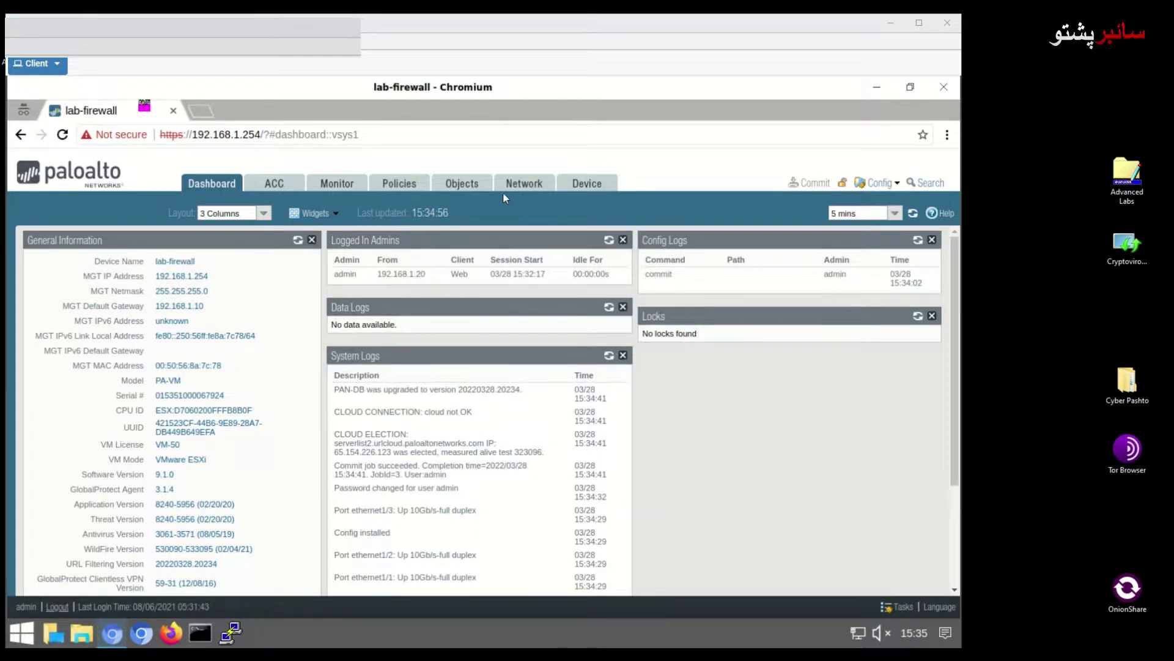
Show the File Blocking list under Objects > Security Profiles
{"action": "left_click", "coordinate": [473, 190]}
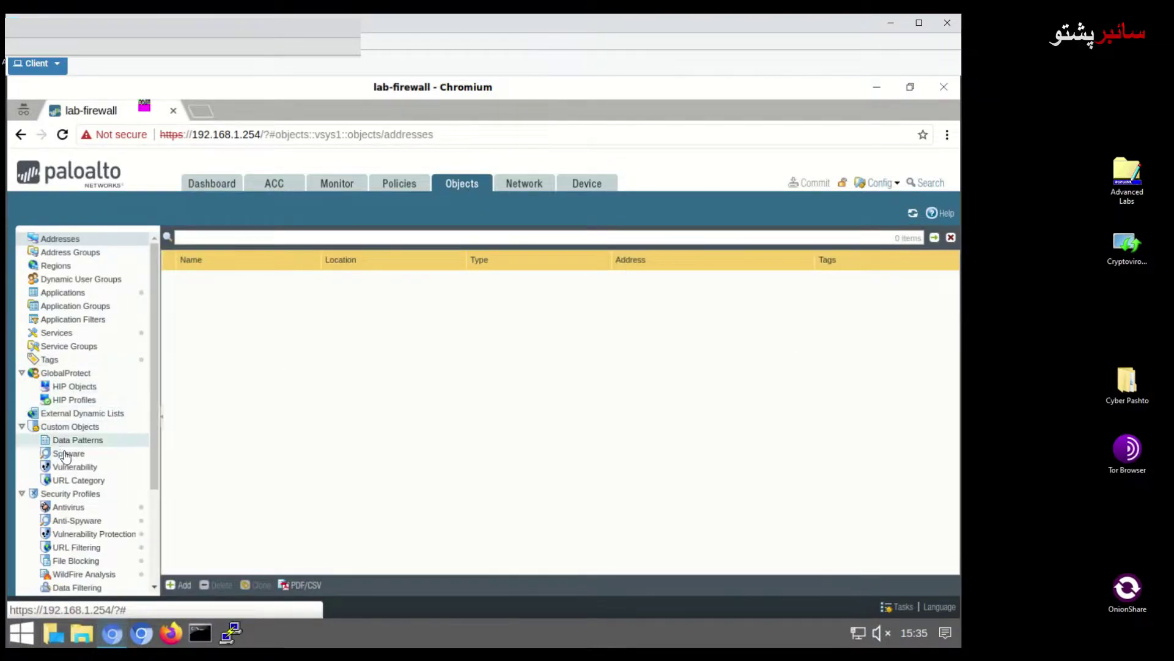
{"action": "left_click_drag", "start_coordinate": [151, 429], "coordinate": [160, 539]}
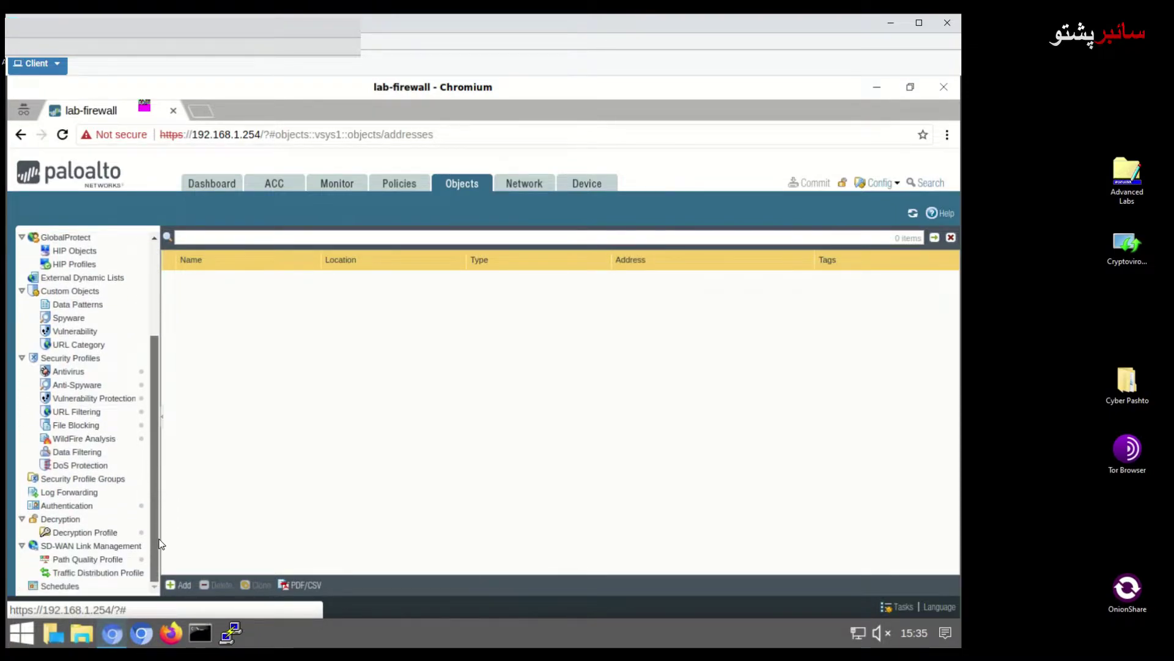
{"action": "scroll", "coordinate": [122, 477], "scroll_direction": "up", "scroll_amount": 1}
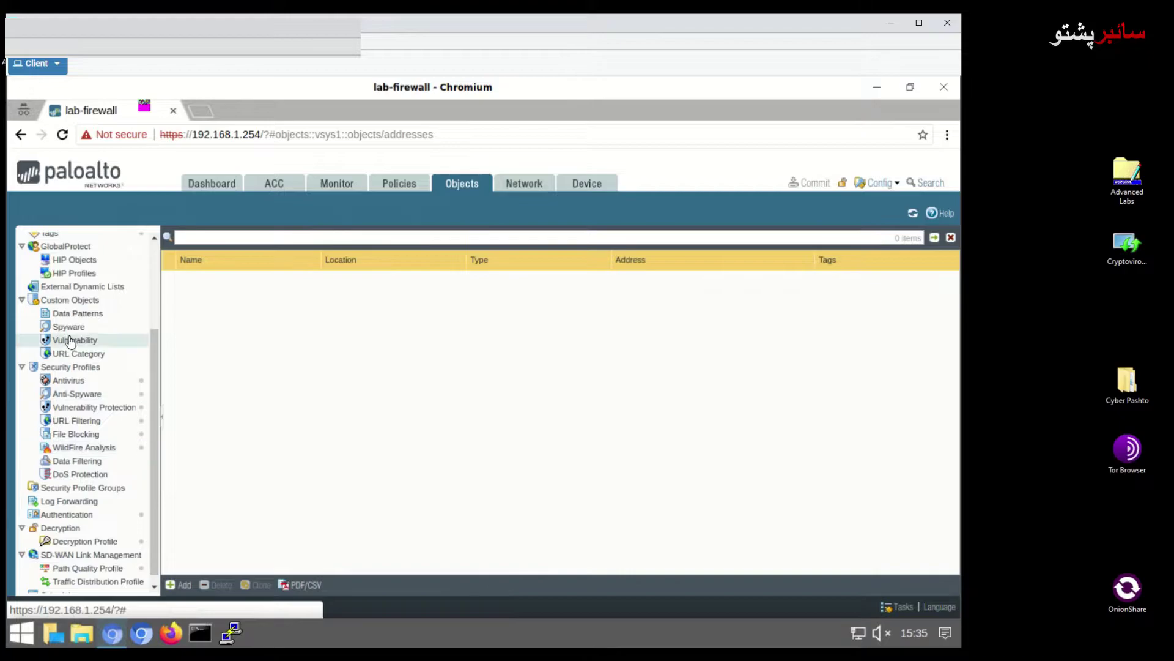
{"action": "left_click", "coordinate": [74, 436]}
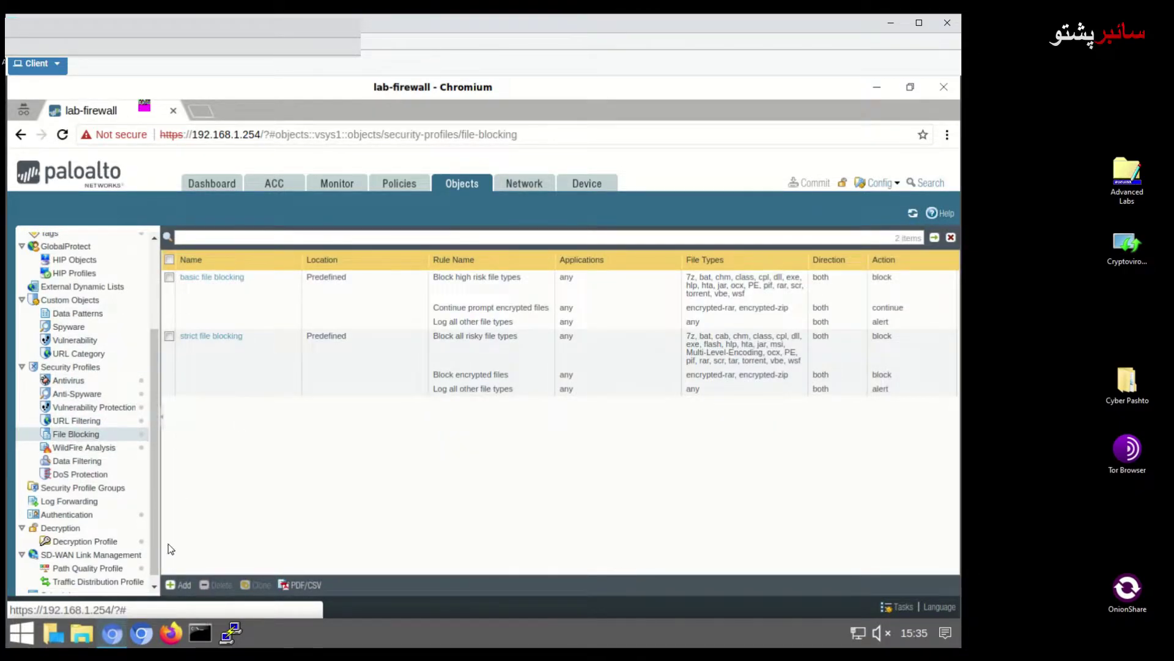
Add a file-blocking profile named 'Block PDF Files' with description 'Block All PDF files'
{"action": "left_click", "coordinate": [178, 585]}
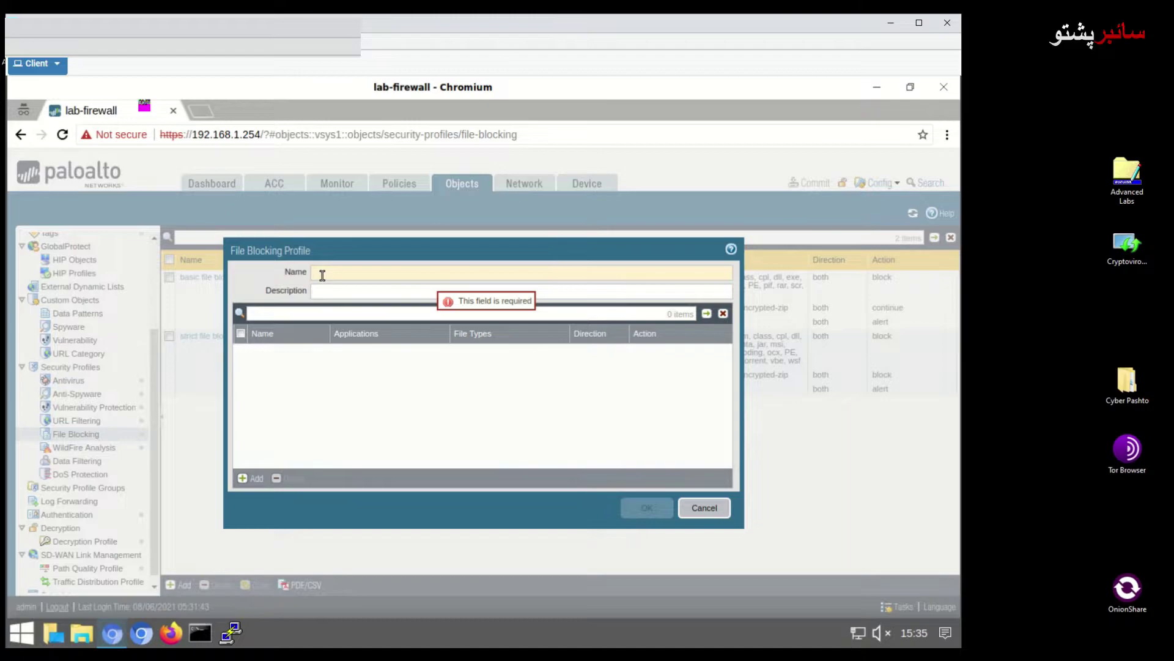
{"action": "type", "text": "Block "}
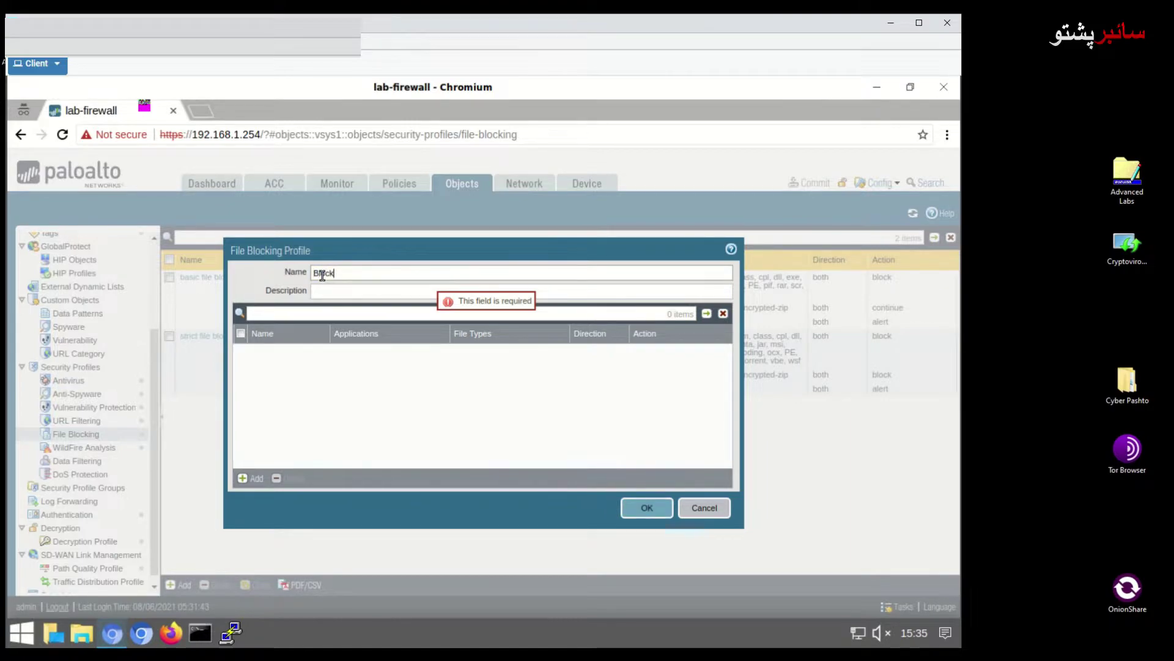
{"action": "type", "text": "PDF"}
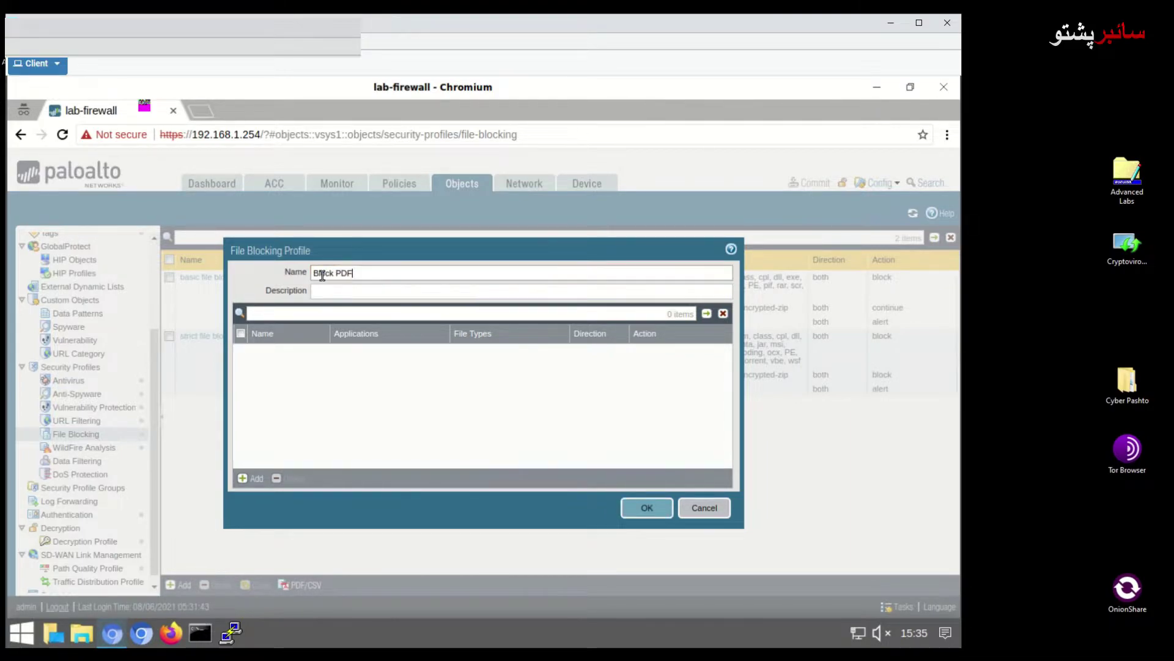
{"action": "type", "text": " Files"}
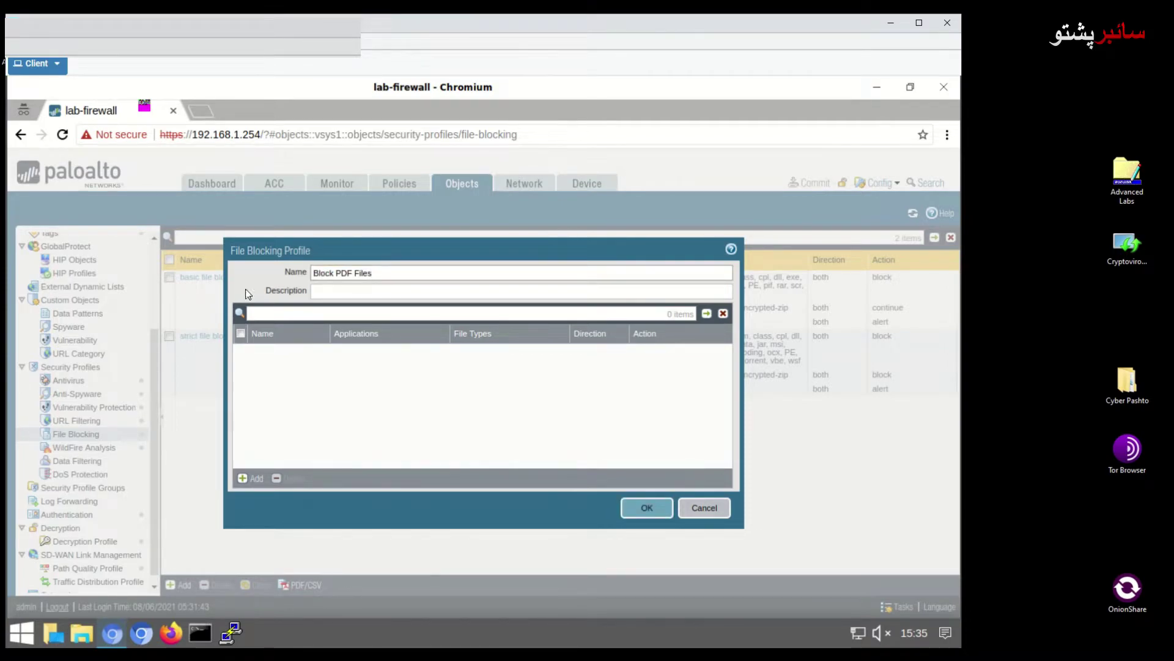
{"action": "left_click", "coordinate": [335, 289]}
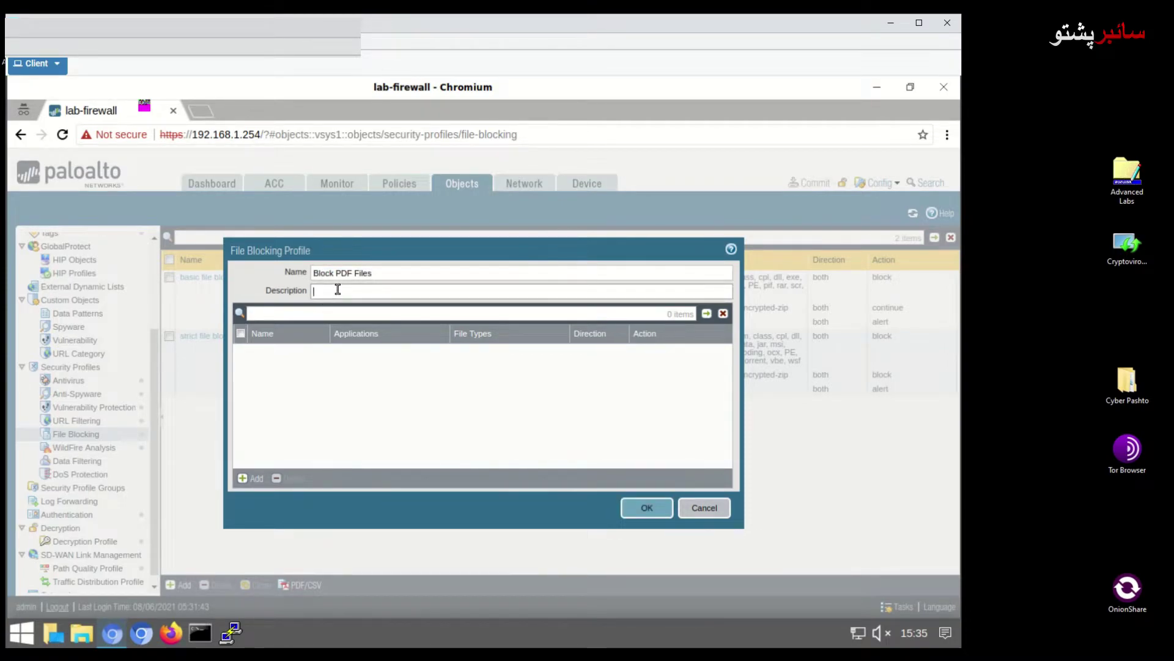
{"action": "type", "text": "Block All PDF files"}
Add a rule named 'PDF File Blocking' to the profile
{"action": "left_click", "coordinate": [244, 478]}
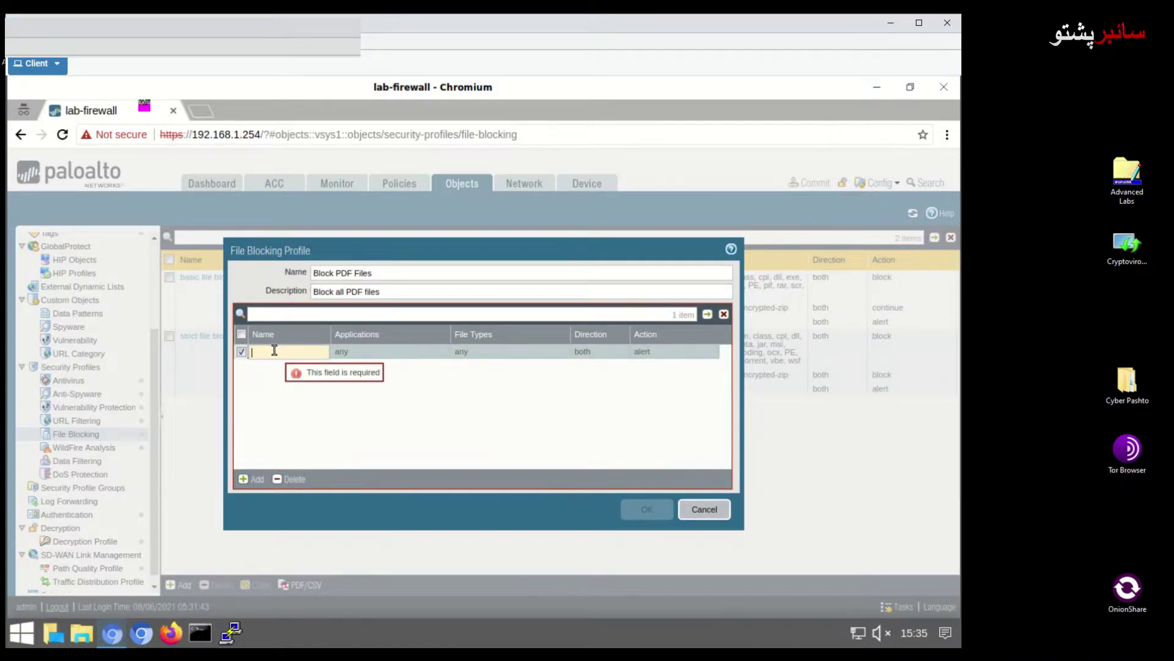
{"action": "type", "text": "PDF B"}
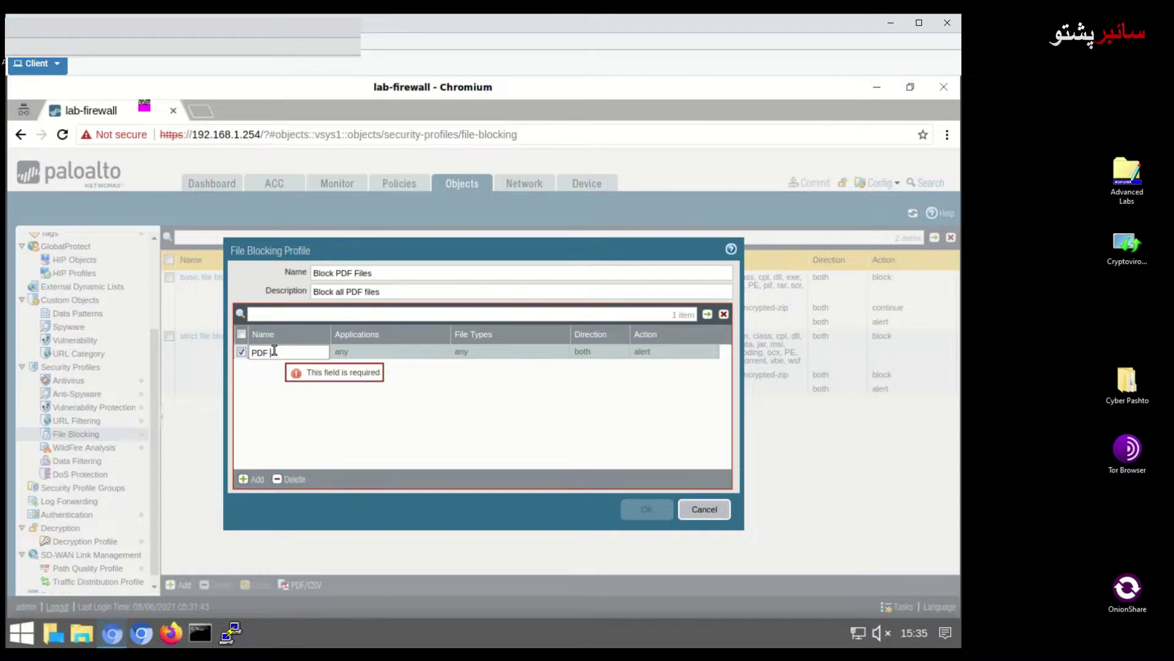
{"action": "type", "text": "B"}
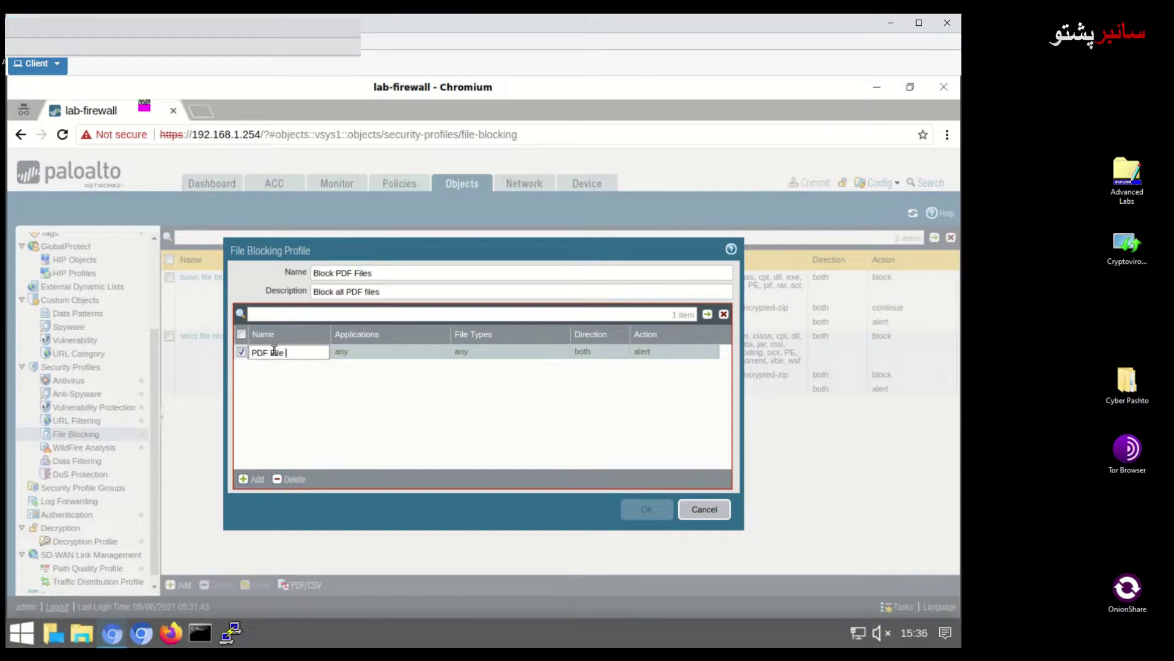
{"action": "type", "text": "locking"}
{"action": "key", "text": "Return"}
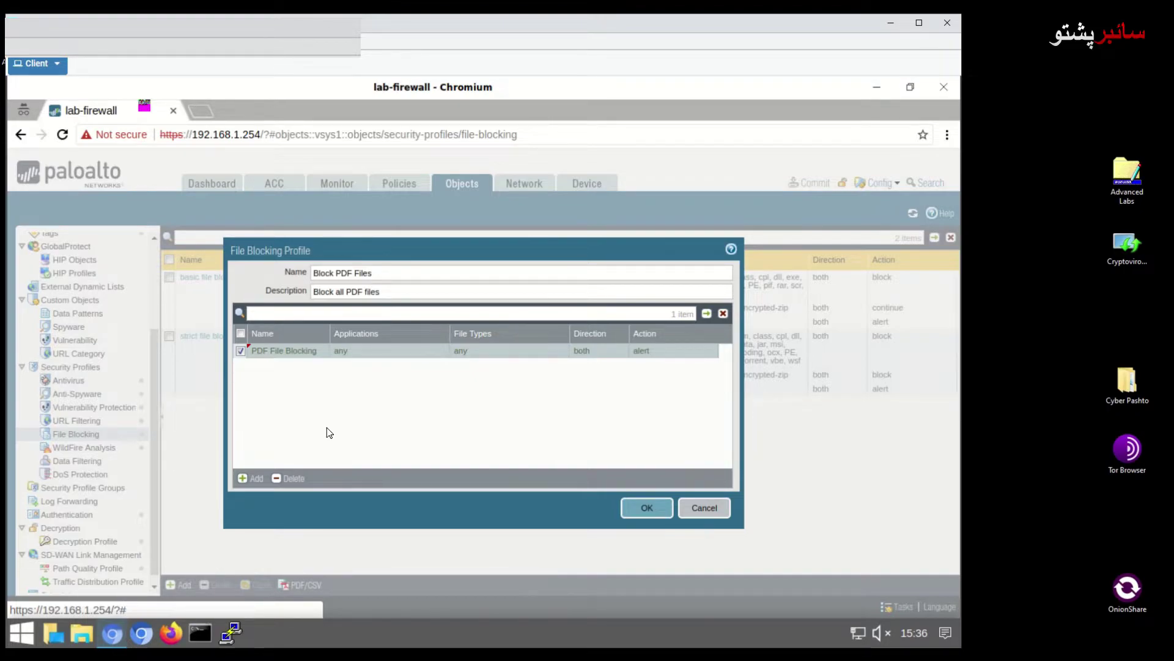
Give the PDF File Blocking rule file types encrypted-pdf and pdf, with action block
{"action": "left_click", "coordinate": [485, 353]}
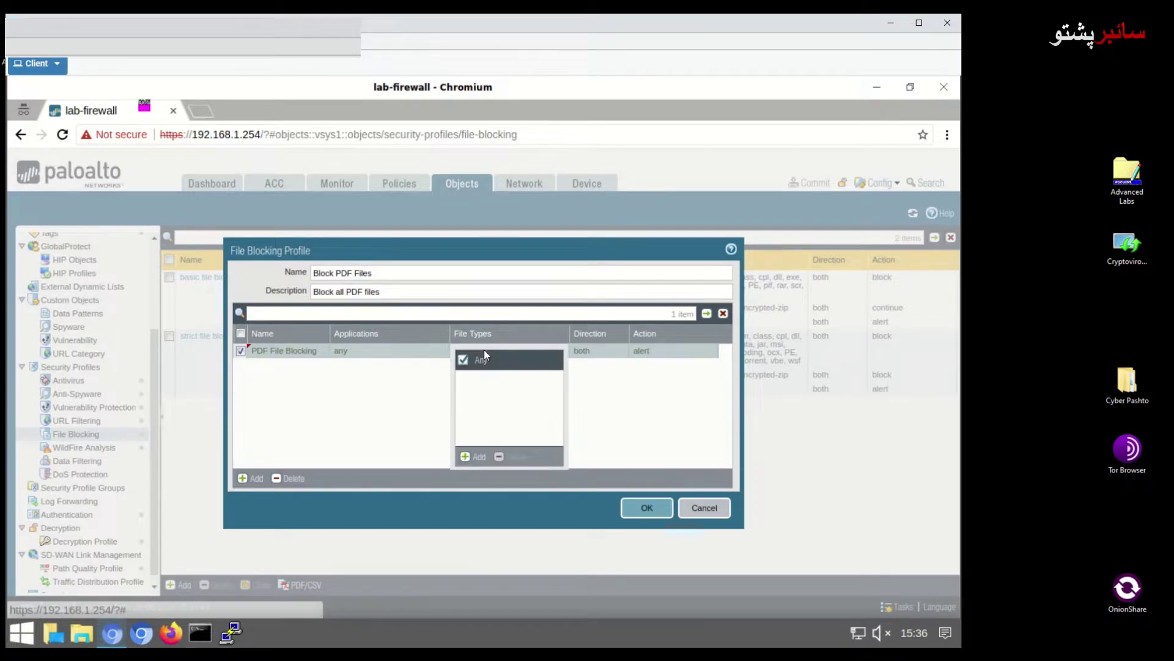
{"action": "left_click", "coordinate": [474, 463]}
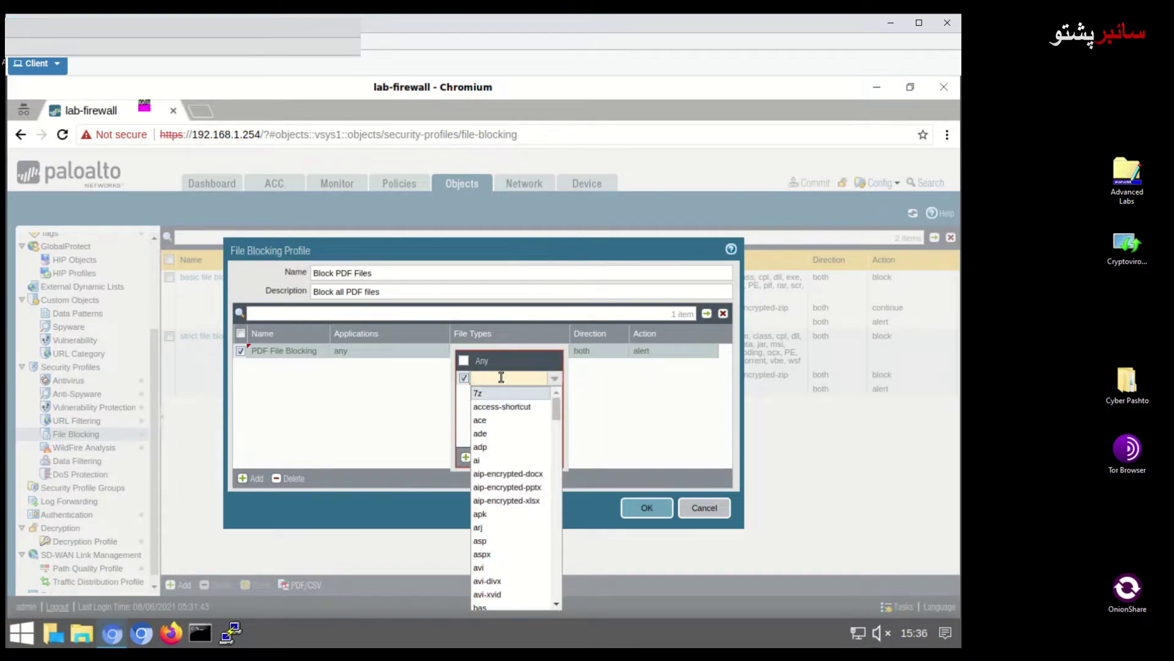
{"action": "type", "text": "enc"}
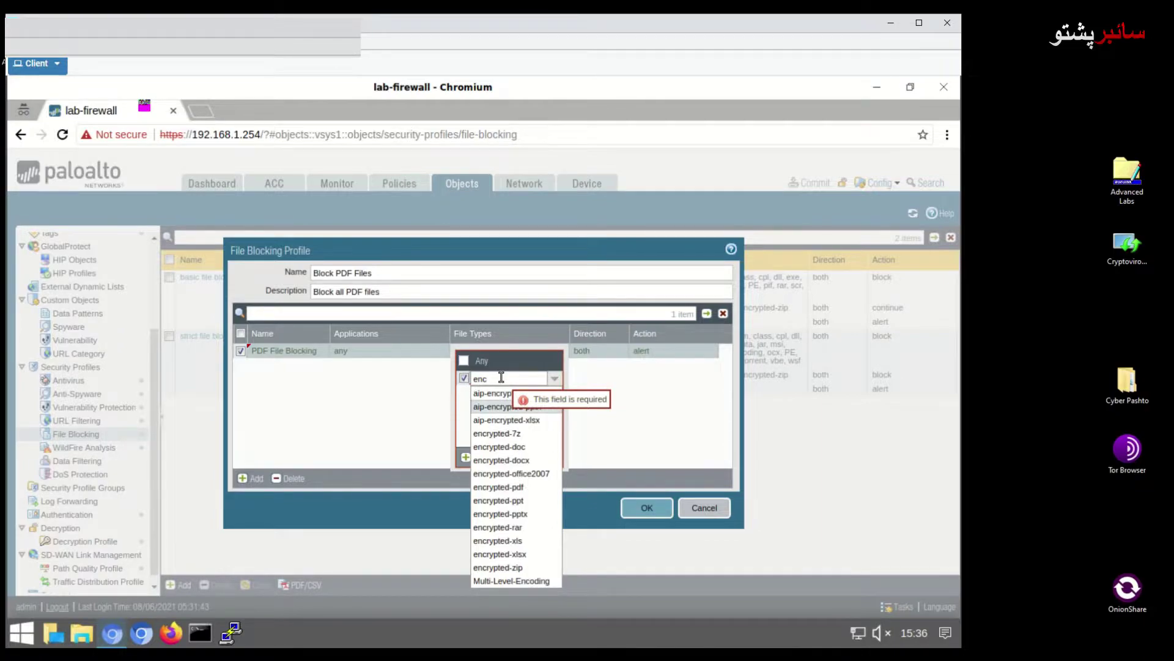
{"action": "left_click", "coordinate": [531, 487]}
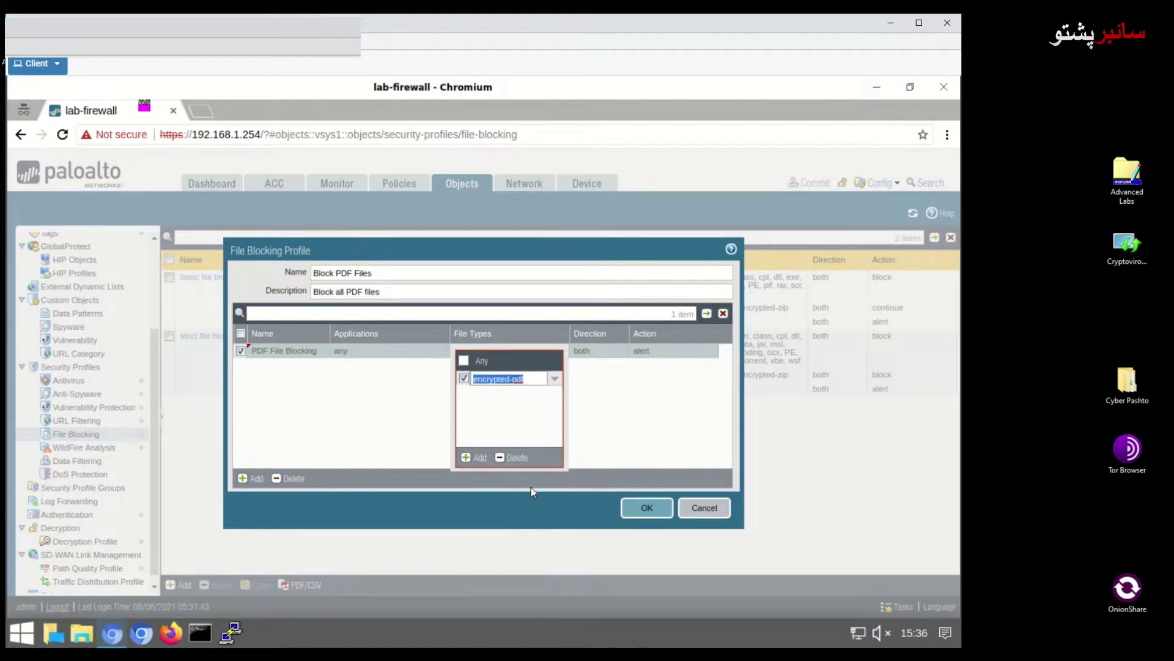
{"action": "left_click", "coordinate": [475, 436]}
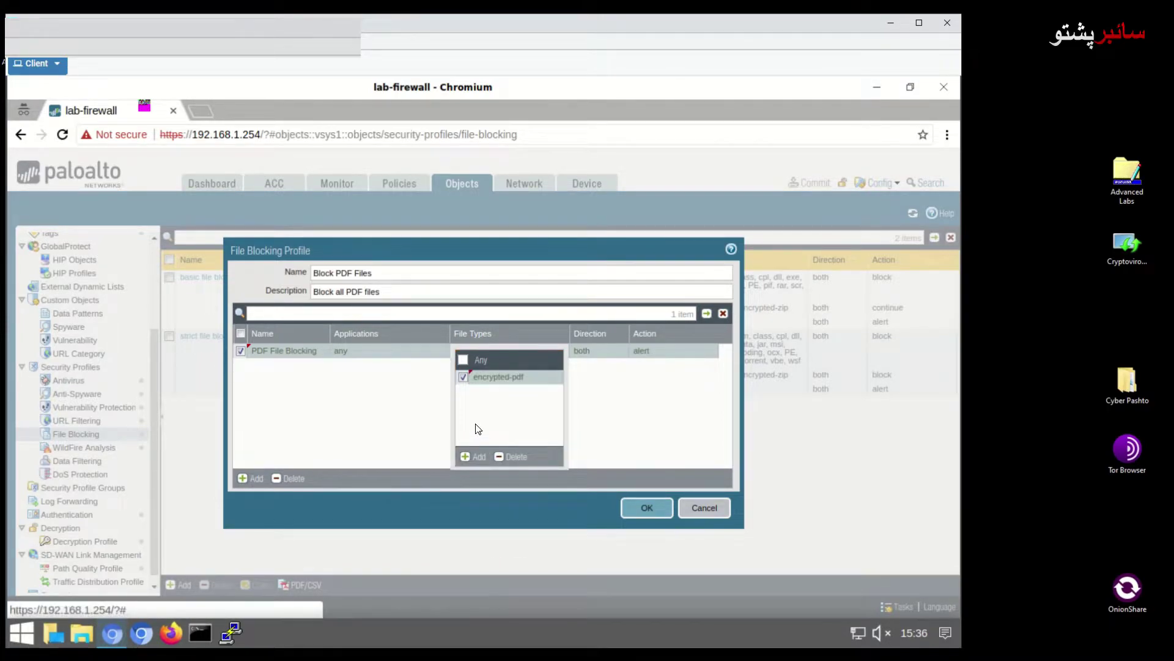
{"action": "left_click", "coordinate": [470, 457]}
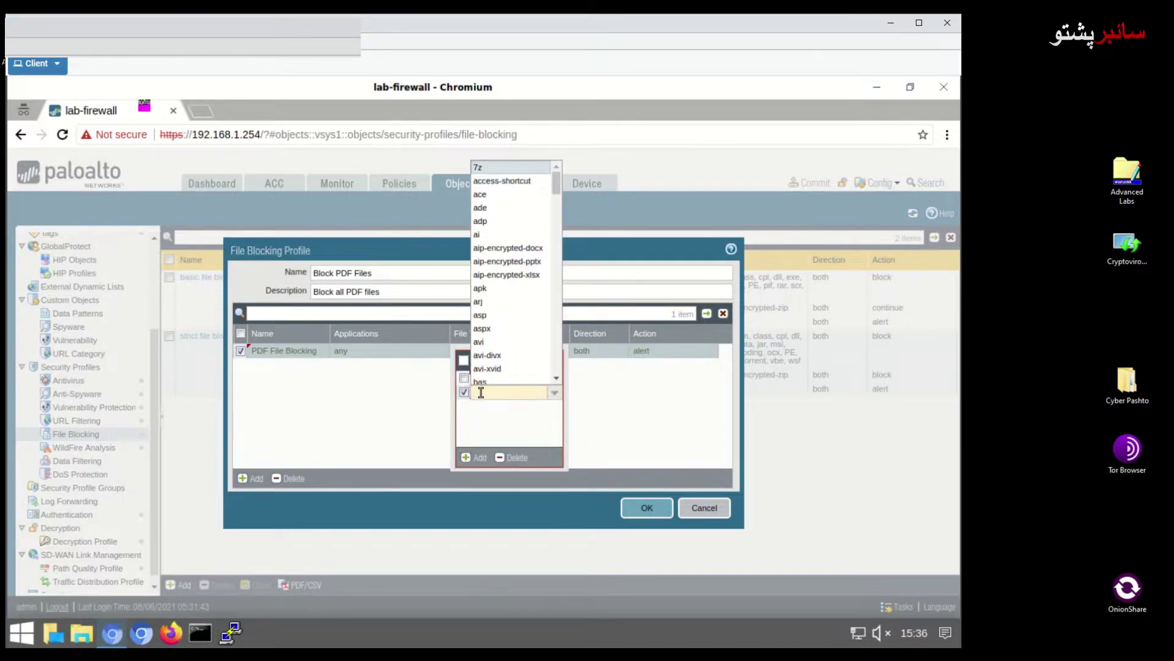
{"action": "type", "text": "pdf"}
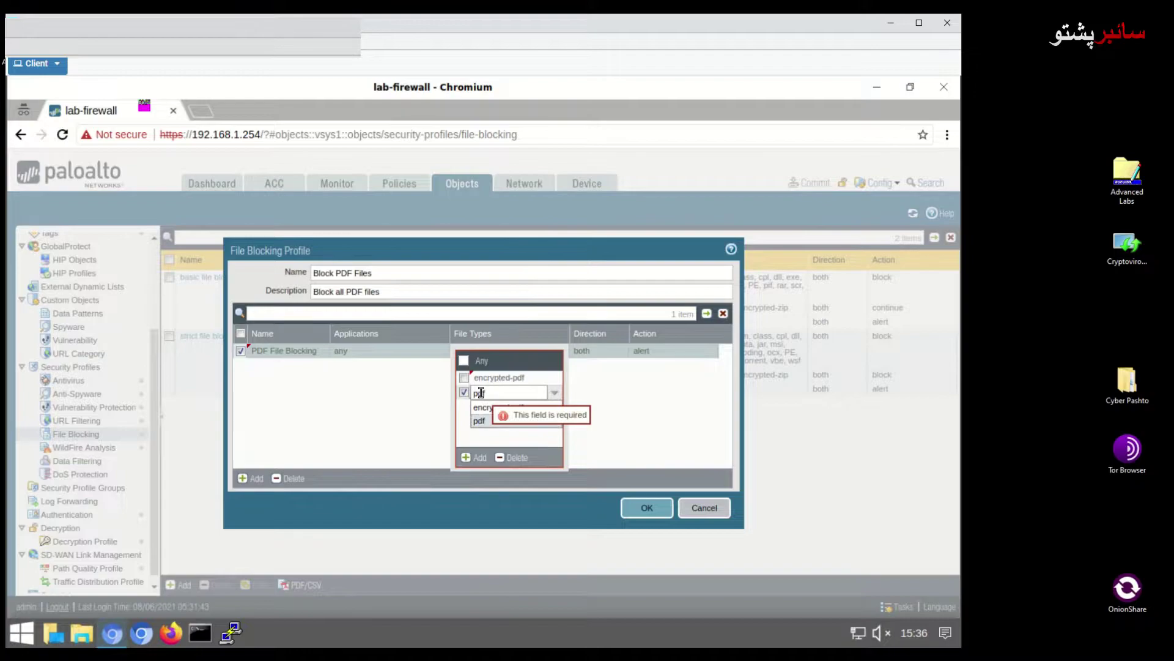
{"action": "left_click", "coordinate": [481, 420]}
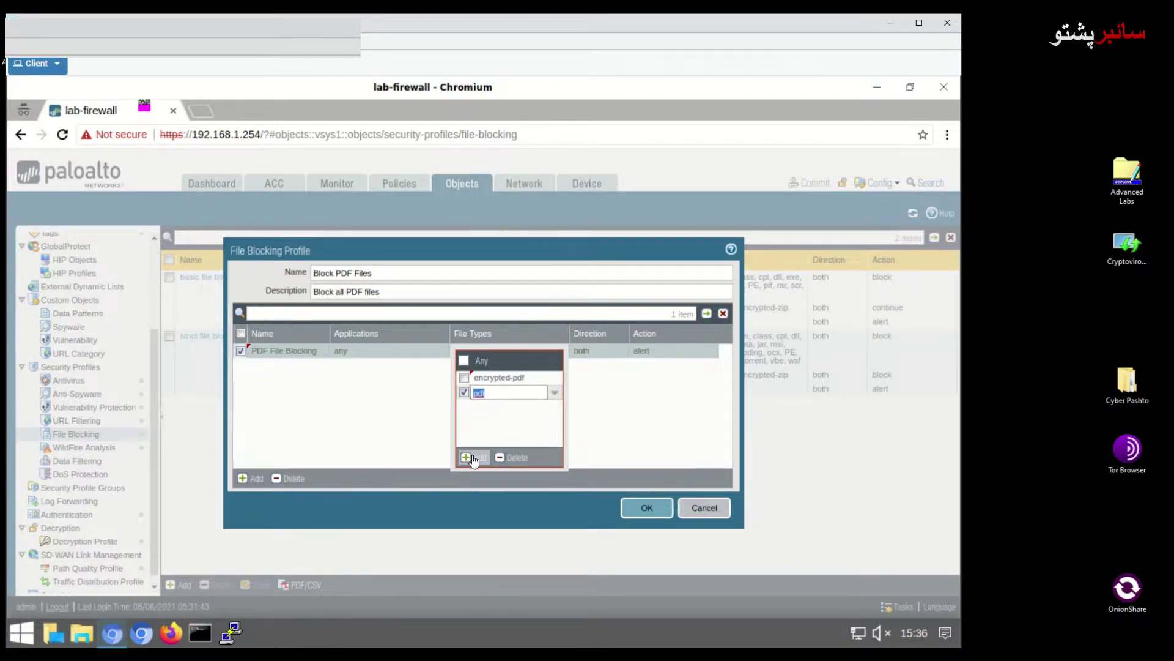
{"action": "left_click", "coordinate": [479, 443]}
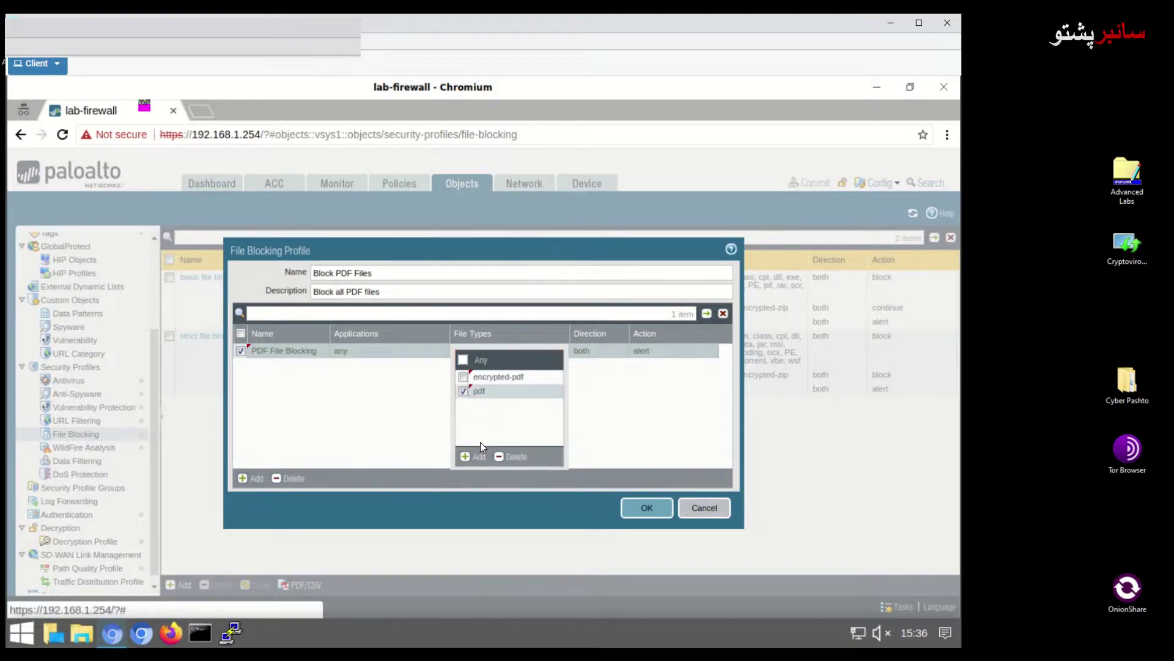
{"action": "left_click", "coordinate": [615, 427]}
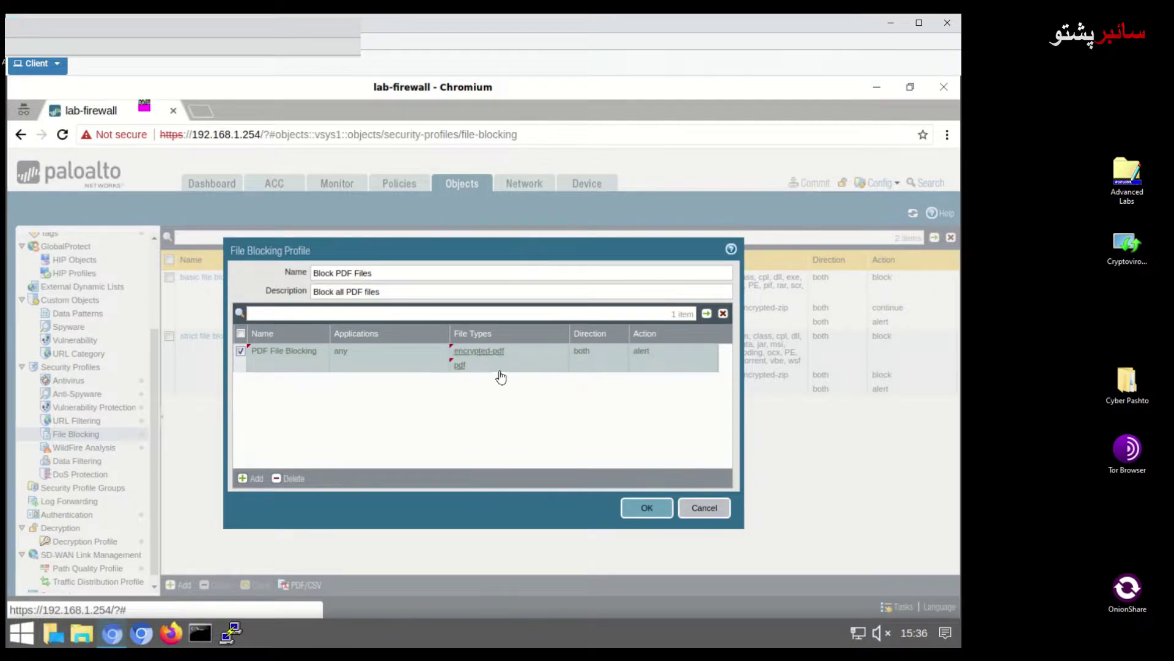
{"action": "left_click", "coordinate": [641, 355]}
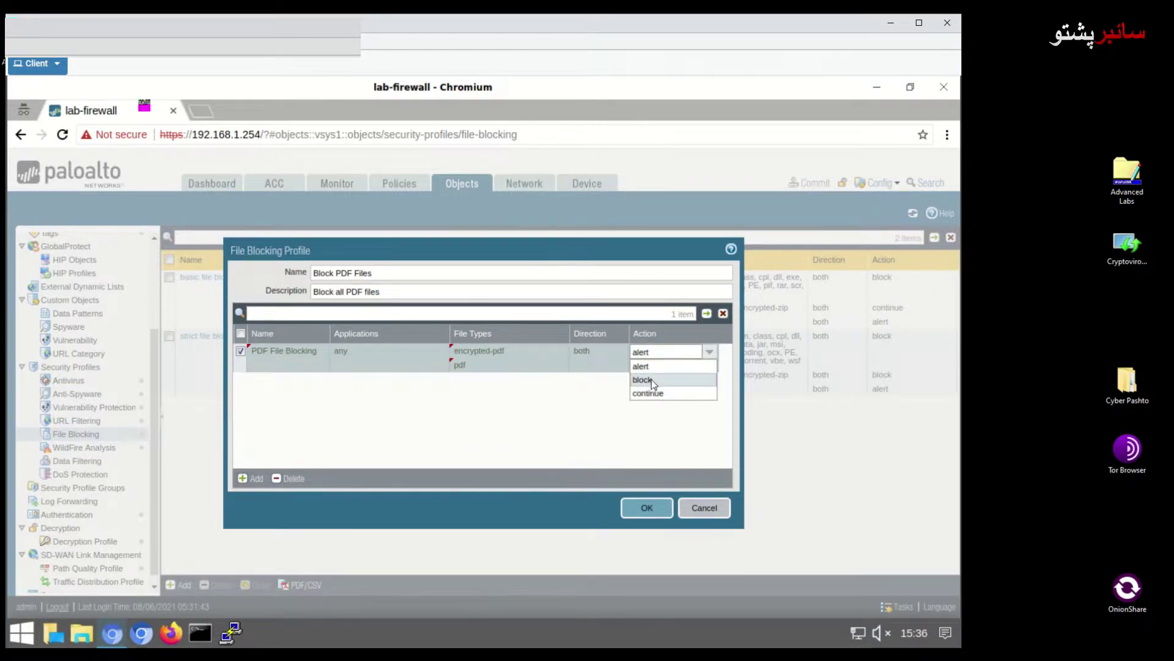
{"action": "left_click", "coordinate": [639, 377]}
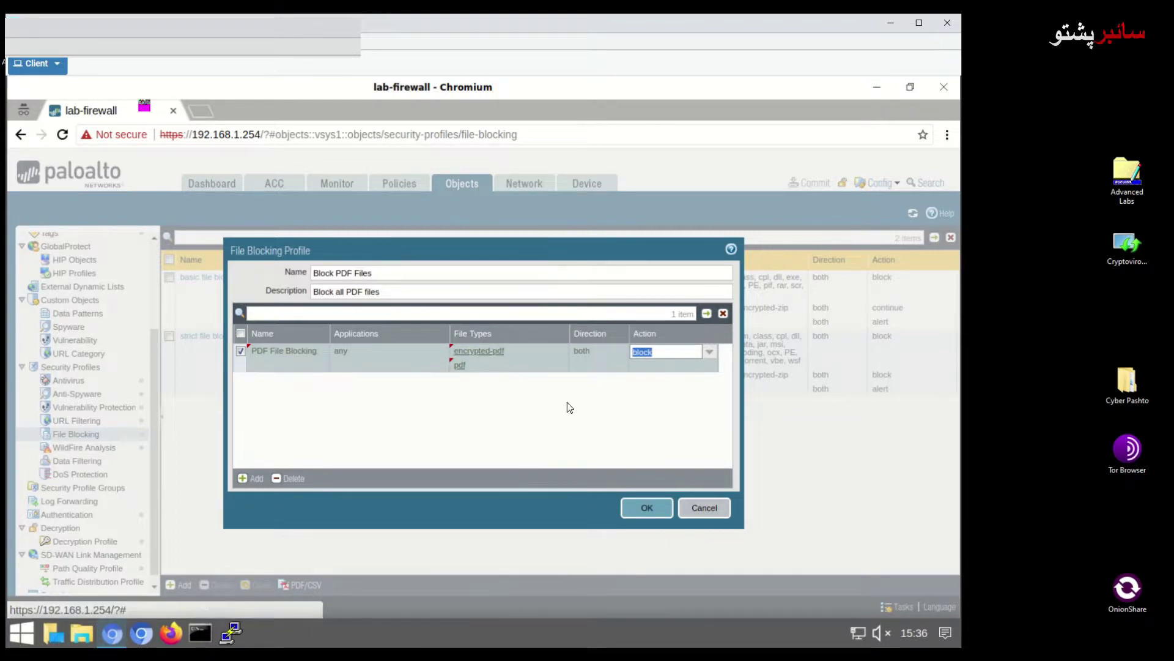
Confirm the File Blocking Profile dialog to store Block PDF Files
{"action": "left_click", "coordinate": [646, 509]}
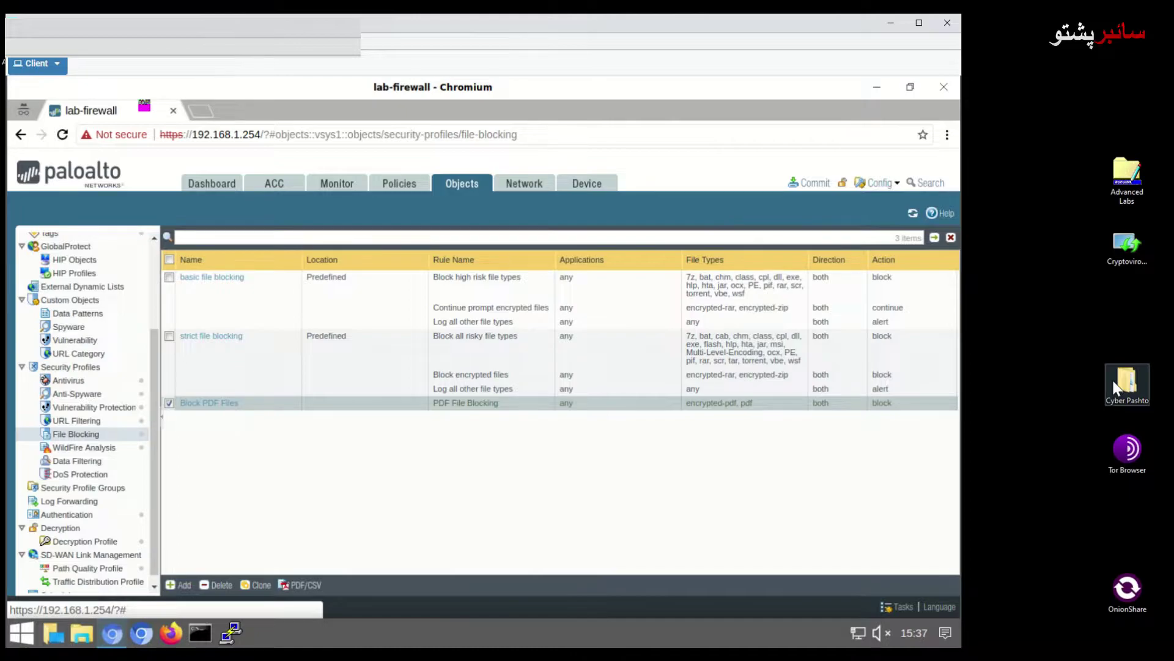
Set Allow-Inside-DMZ's Profile Type to Profiles with File Blocking 'Block PDF Files'
{"action": "left_click", "coordinate": [410, 185]}
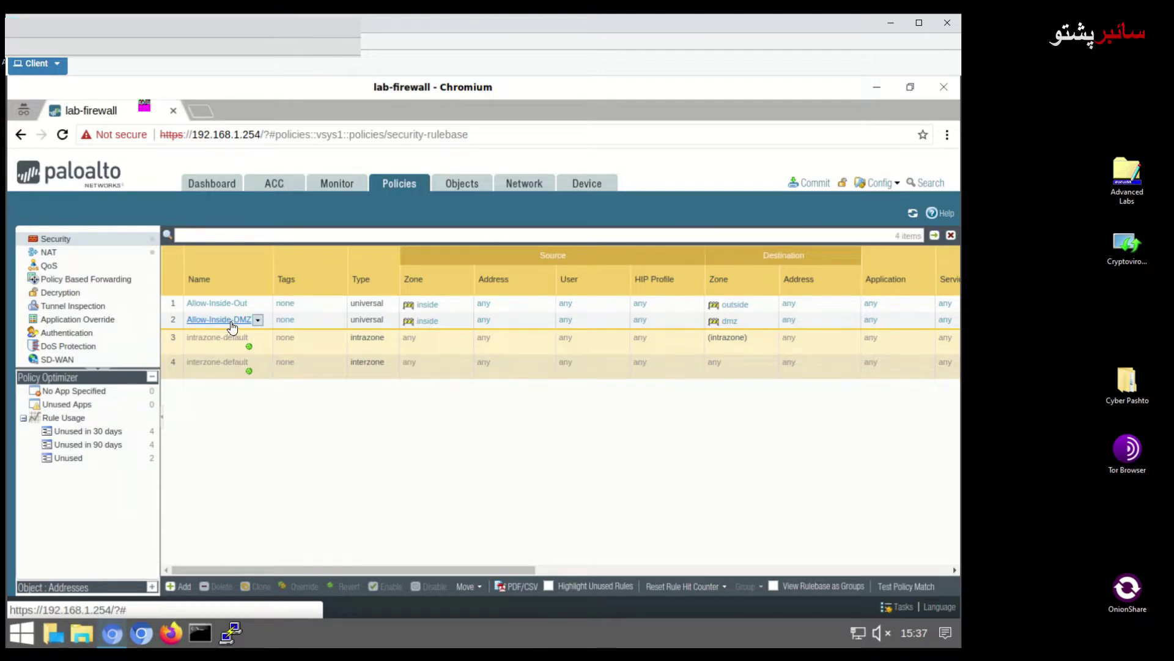
{"action": "left_click", "coordinate": [231, 322]}
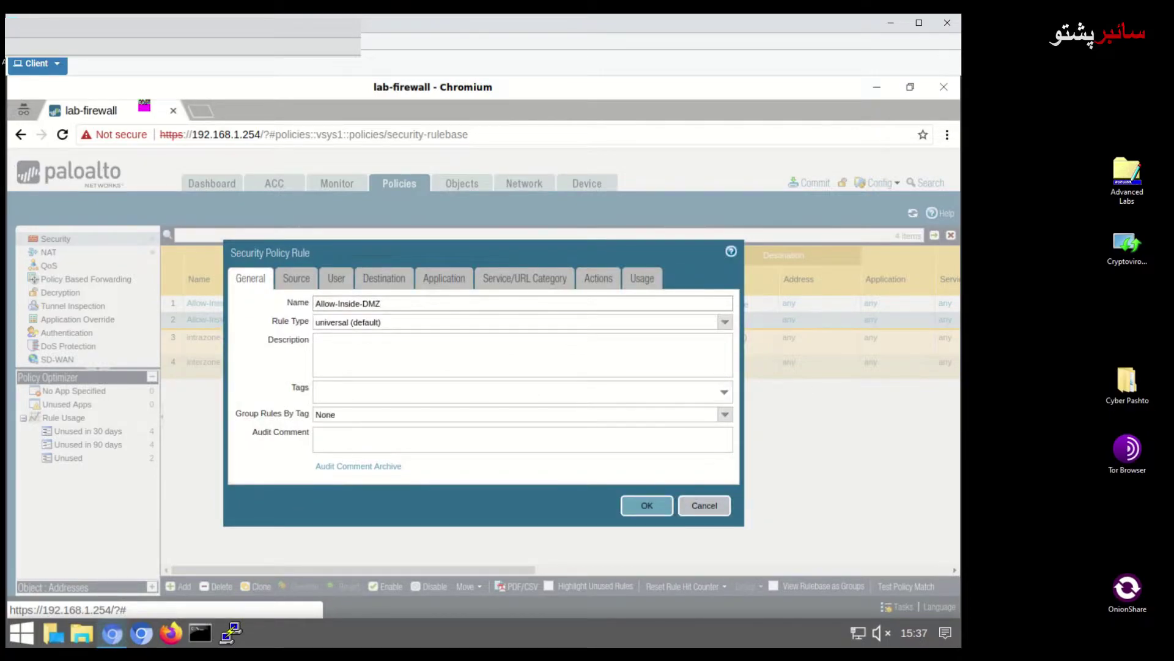
{"action": "left_click", "coordinate": [600, 290]}
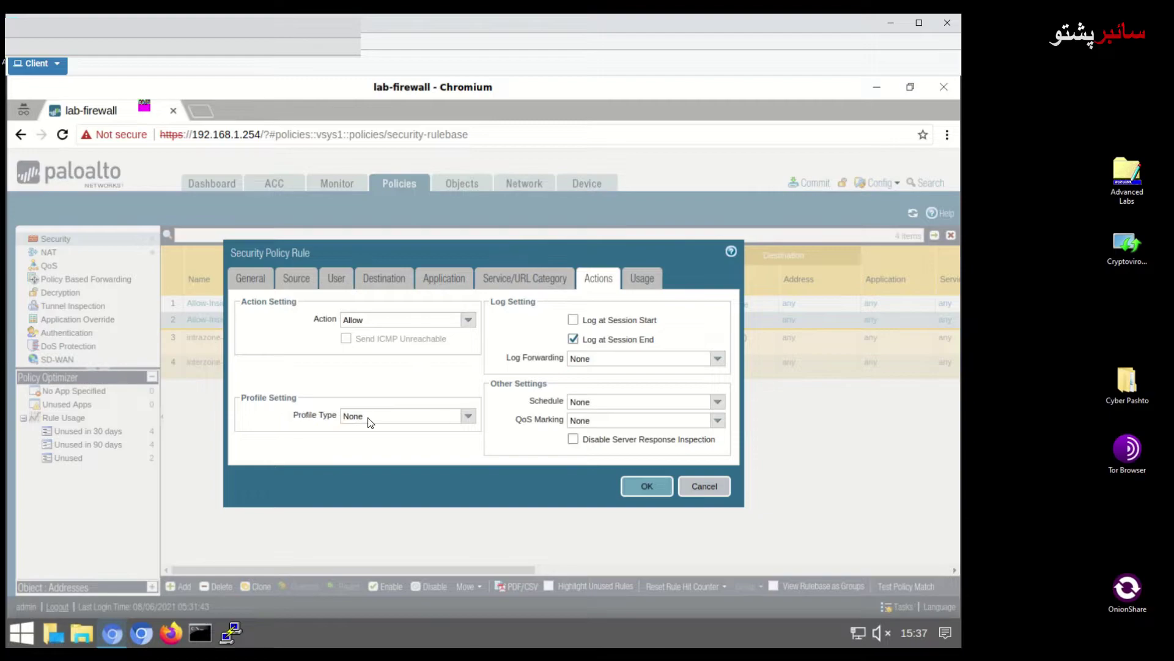
{"action": "left_click", "coordinate": [469, 416]}
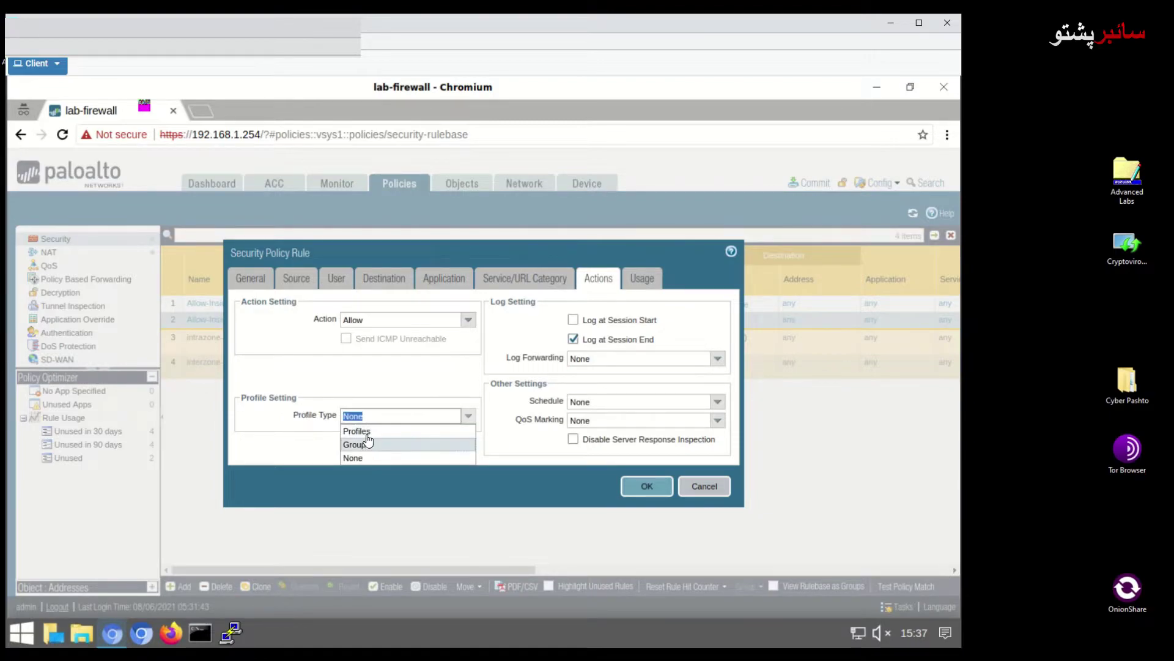
{"action": "left_click", "coordinate": [358, 431]}
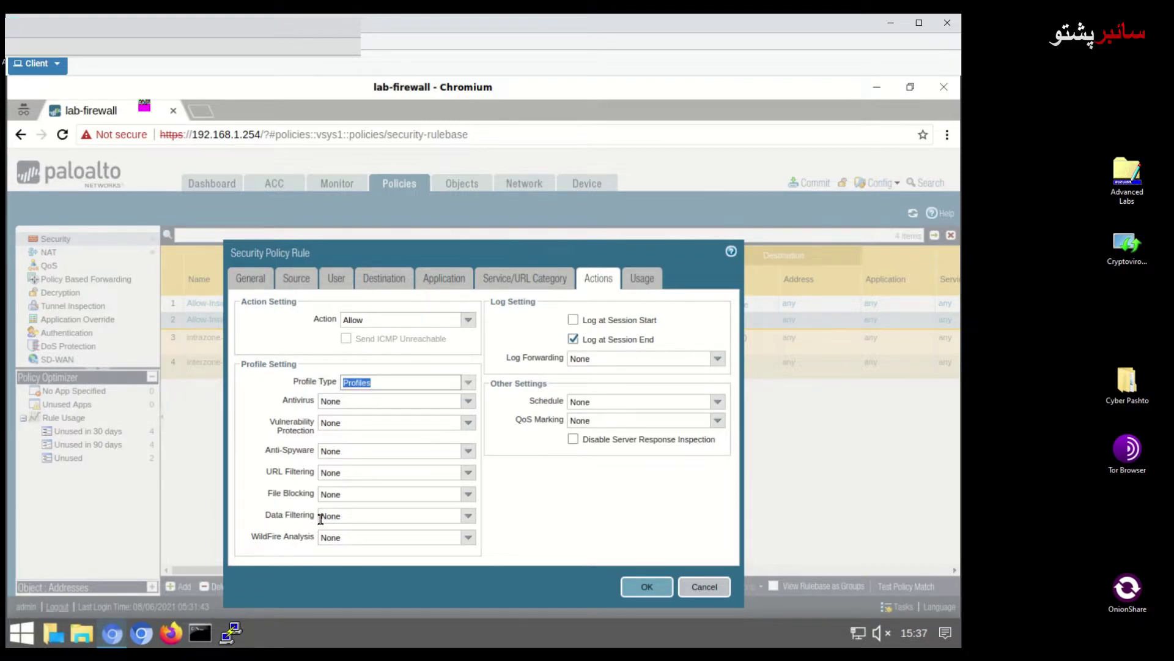
{"action": "left_click", "coordinate": [469, 495]}
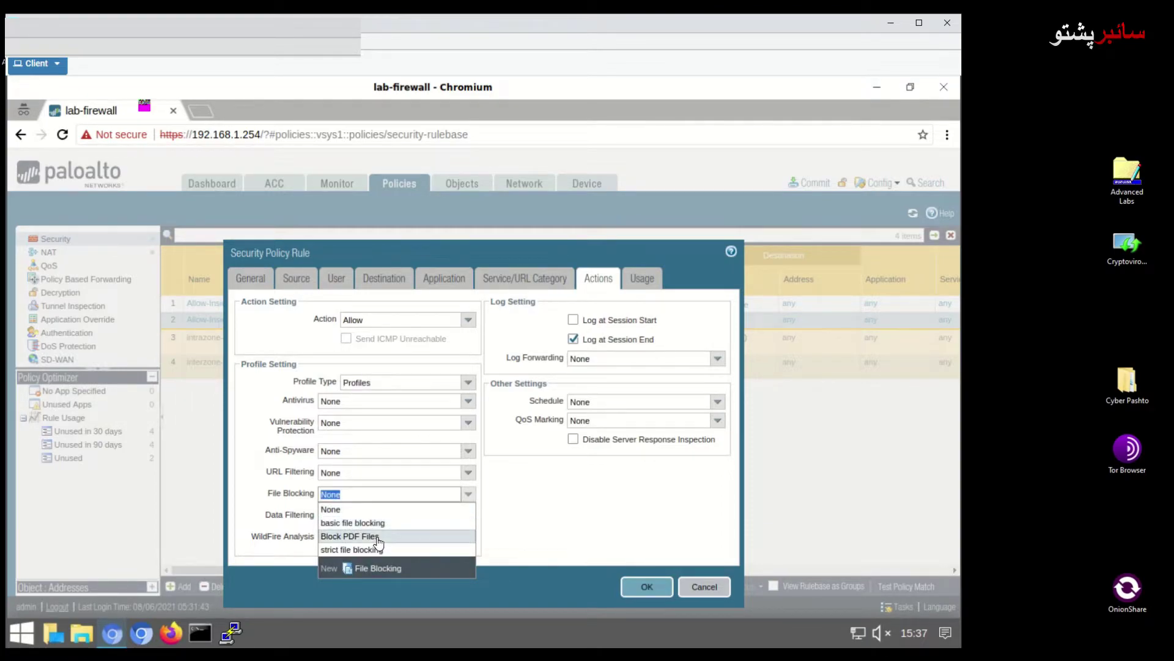
{"action": "left_click", "coordinate": [377, 537]}
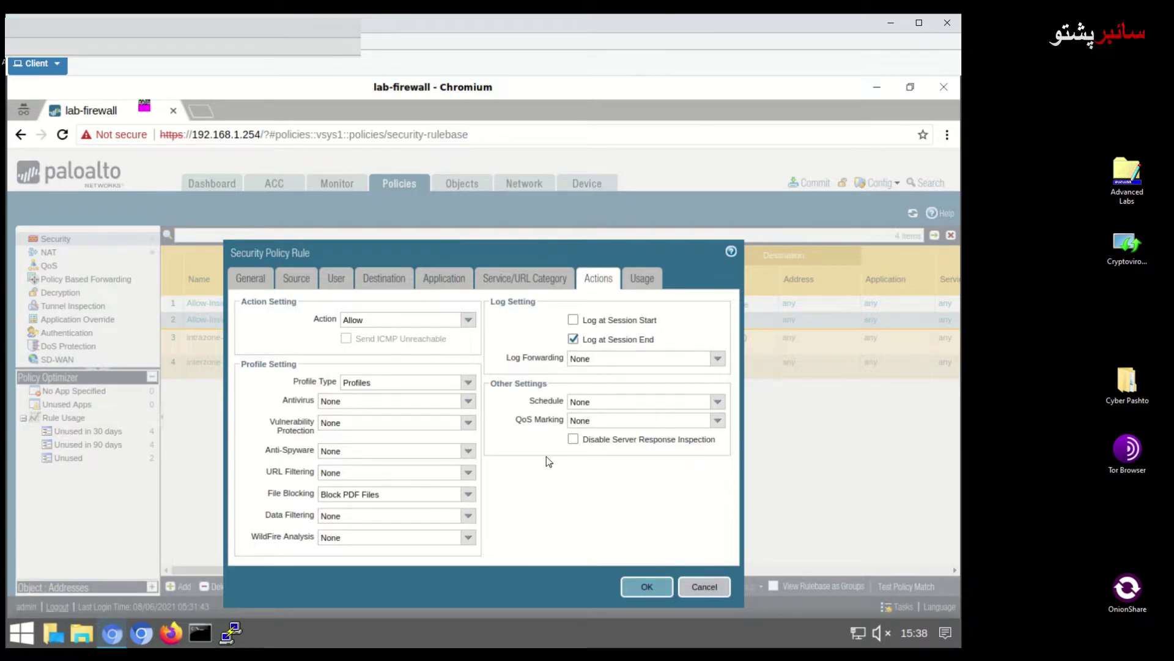
{"action": "left_click", "coordinate": [643, 582]}
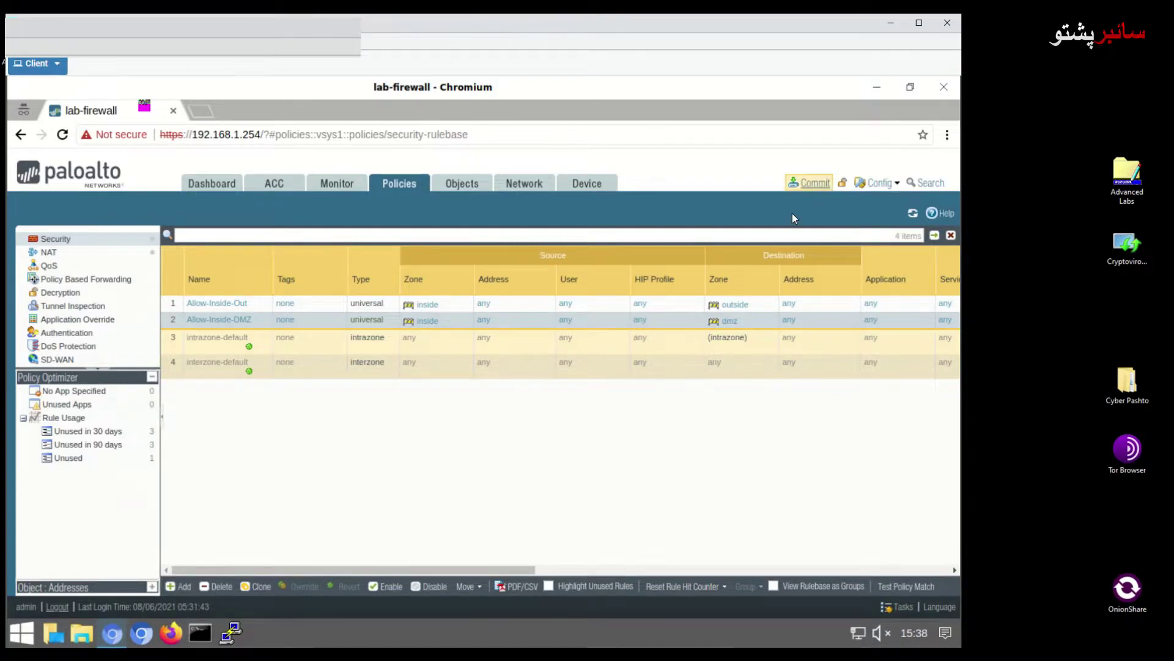
Commit the configuration and close the successful Commit Status report
{"action": "left_click", "coordinate": [809, 183]}
{"action": "left_click", "coordinate": [620, 553]}
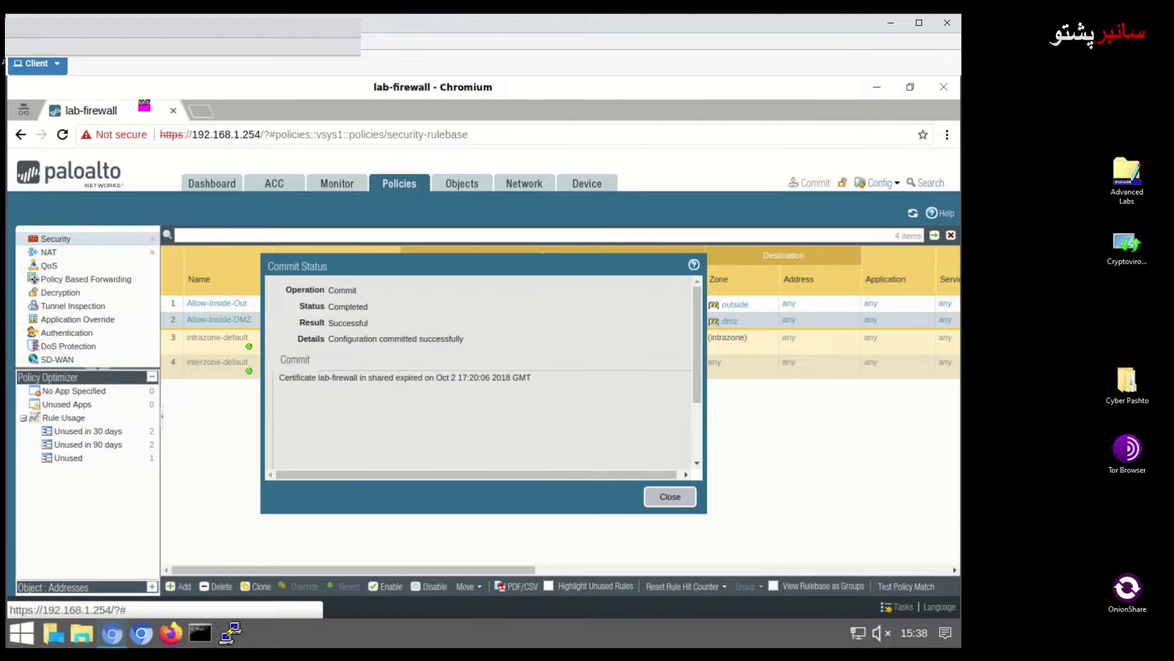
{"action": "left_click", "coordinate": [669, 496]}
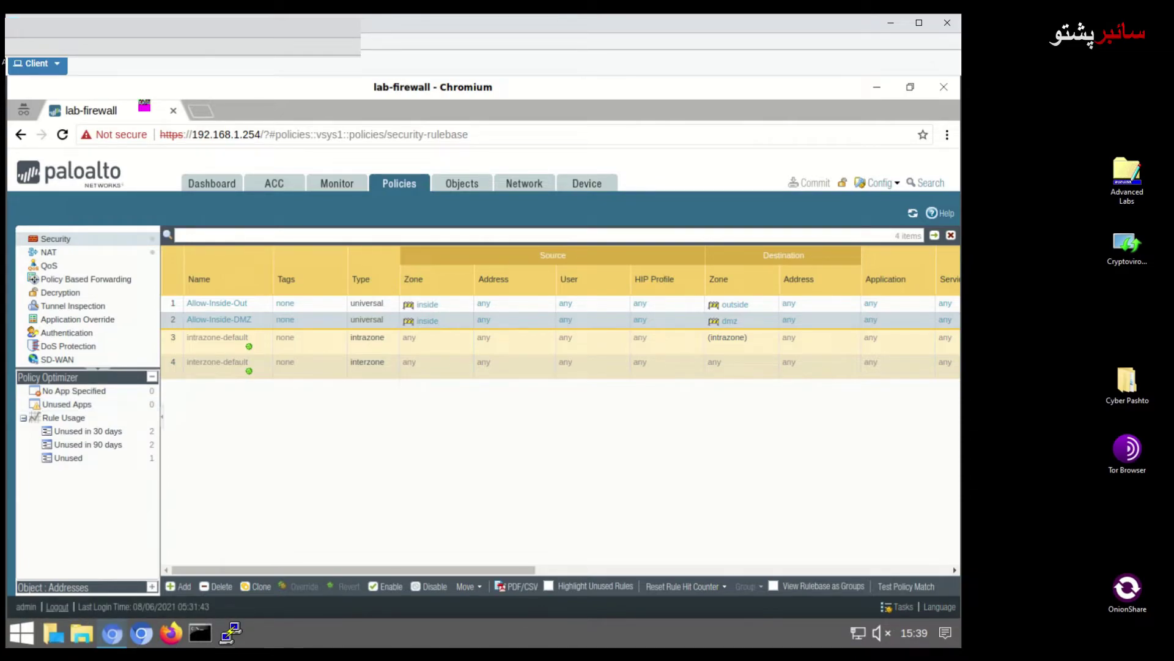
{"action": "left_click", "coordinate": [201, 112]}
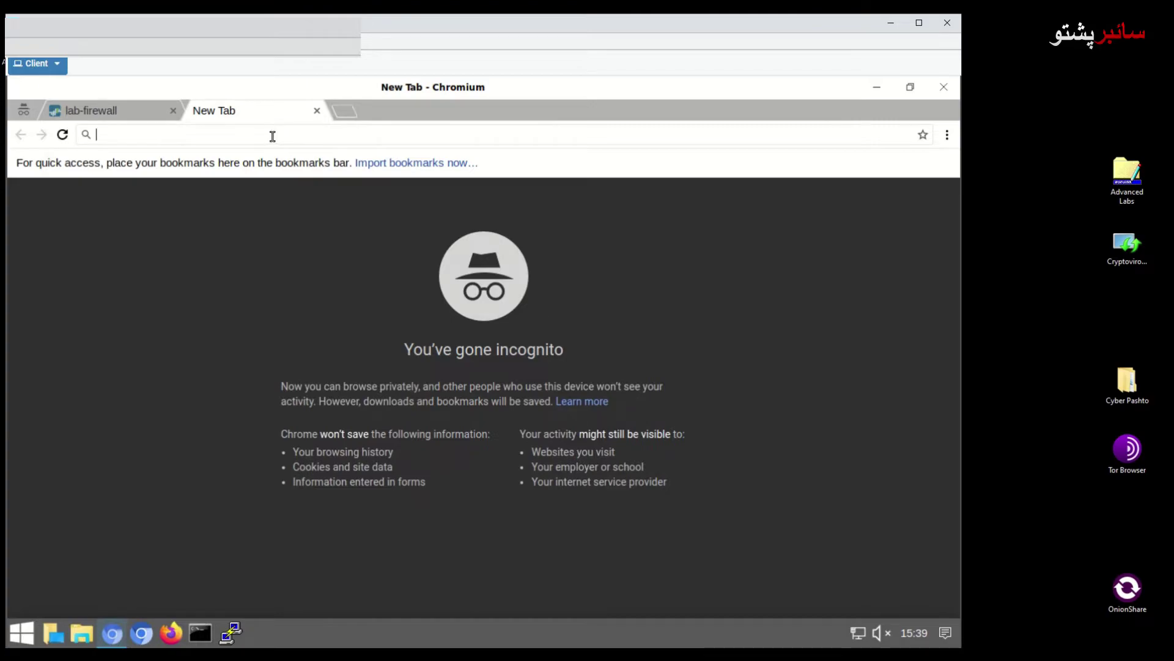
{"action": "type", "text": "https"}
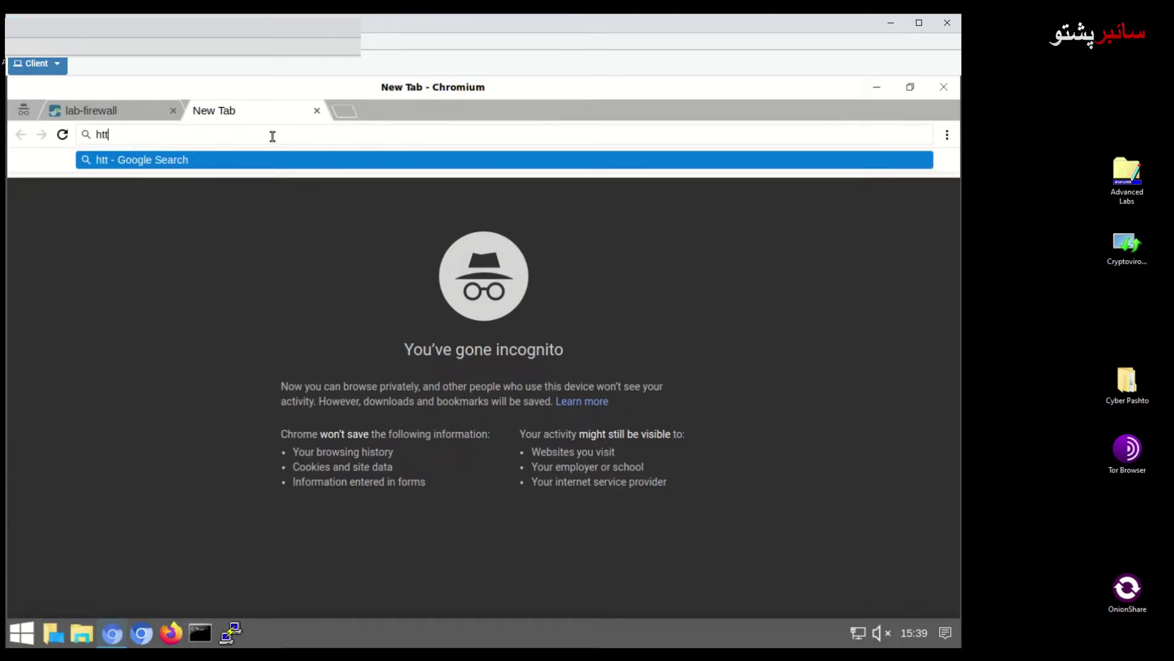
{"action": "type", "text": ":"}
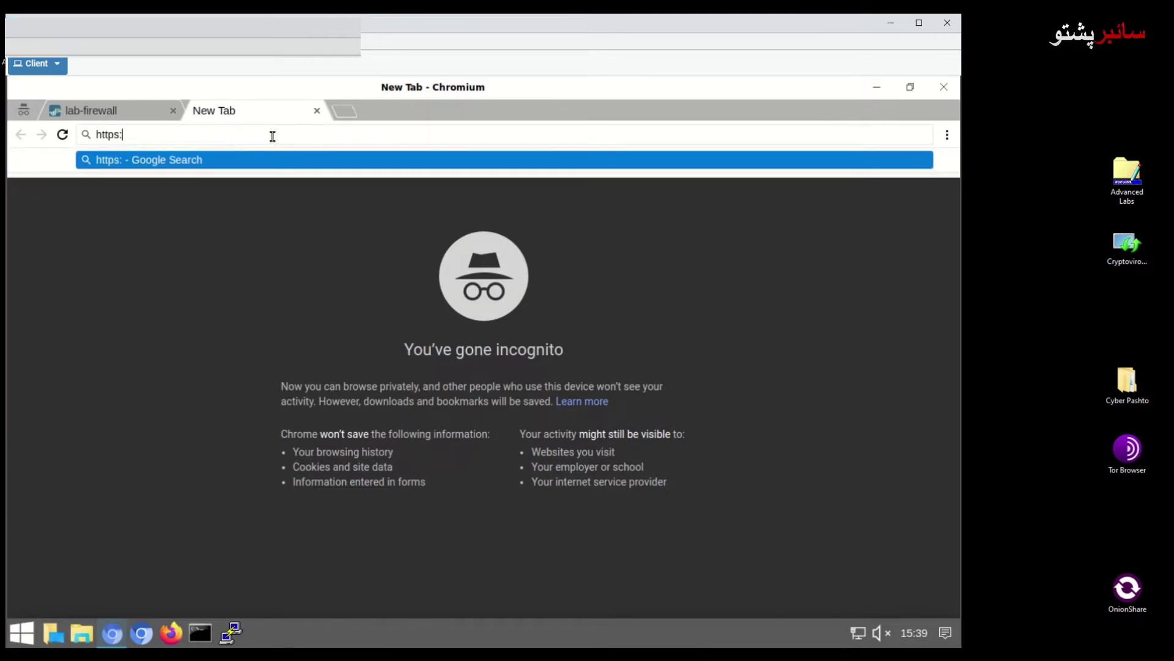
{"action": "type", "text": "//1"}
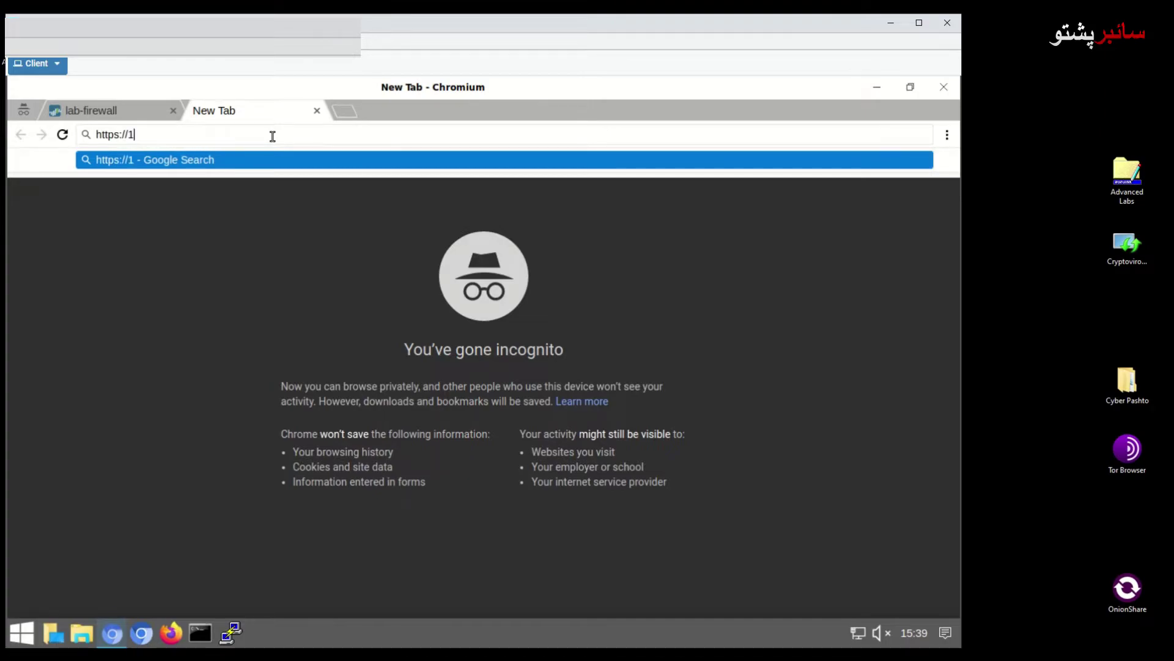
{"action": "type", "text": "92."}
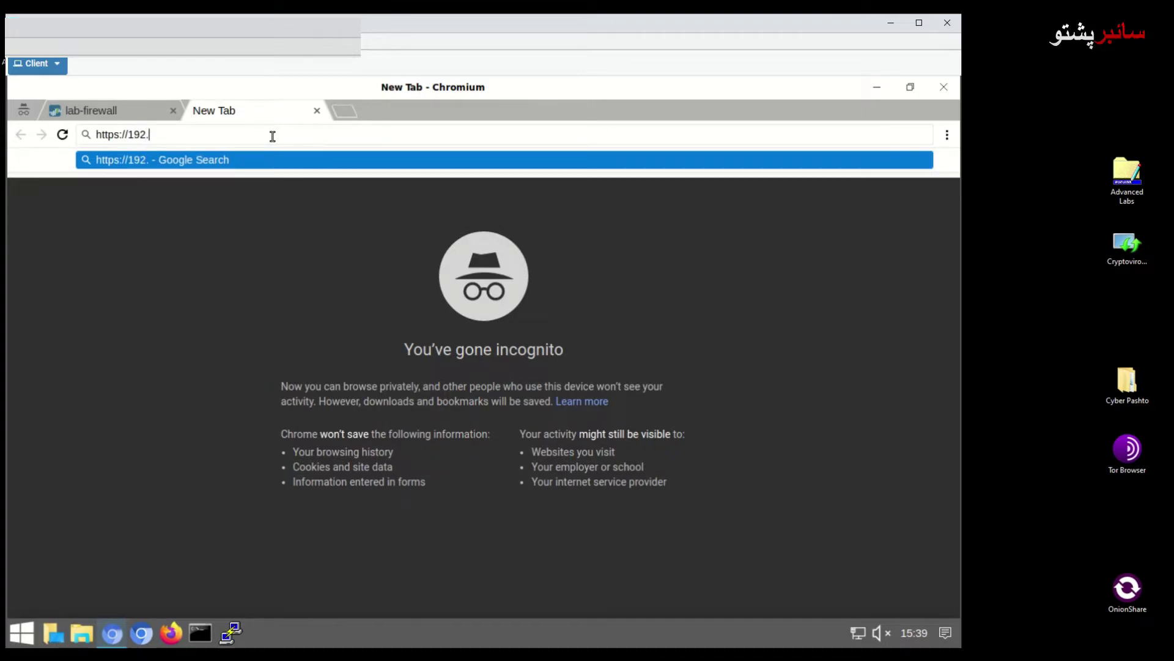
{"action": "type", "text": "168"}
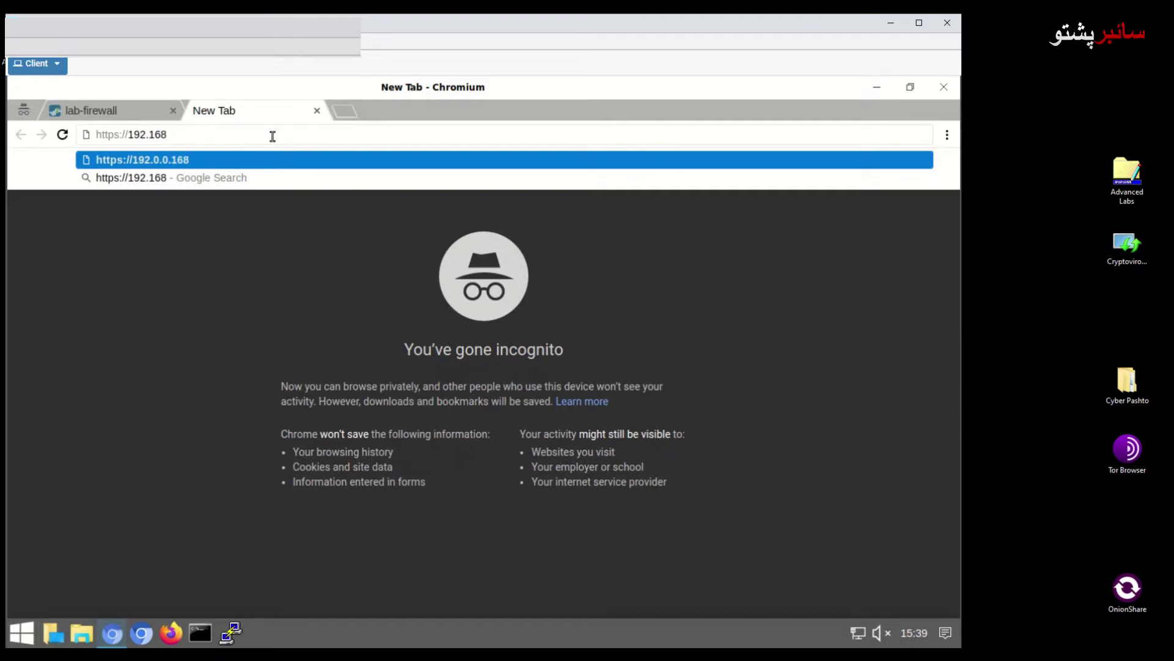
{"action": "type", "text": ".50.21"}
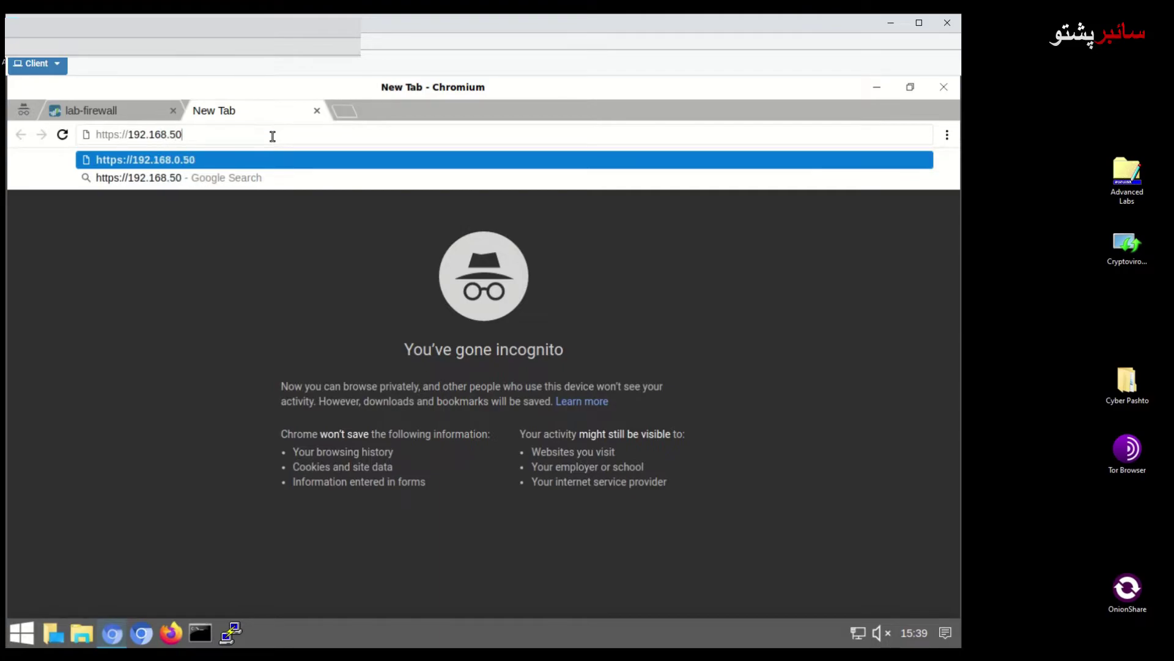
{"action": "key", "text": "BackSpace"}
{"action": "key", "text": "BackSpace"}
{"action": "type", "text": "10"}
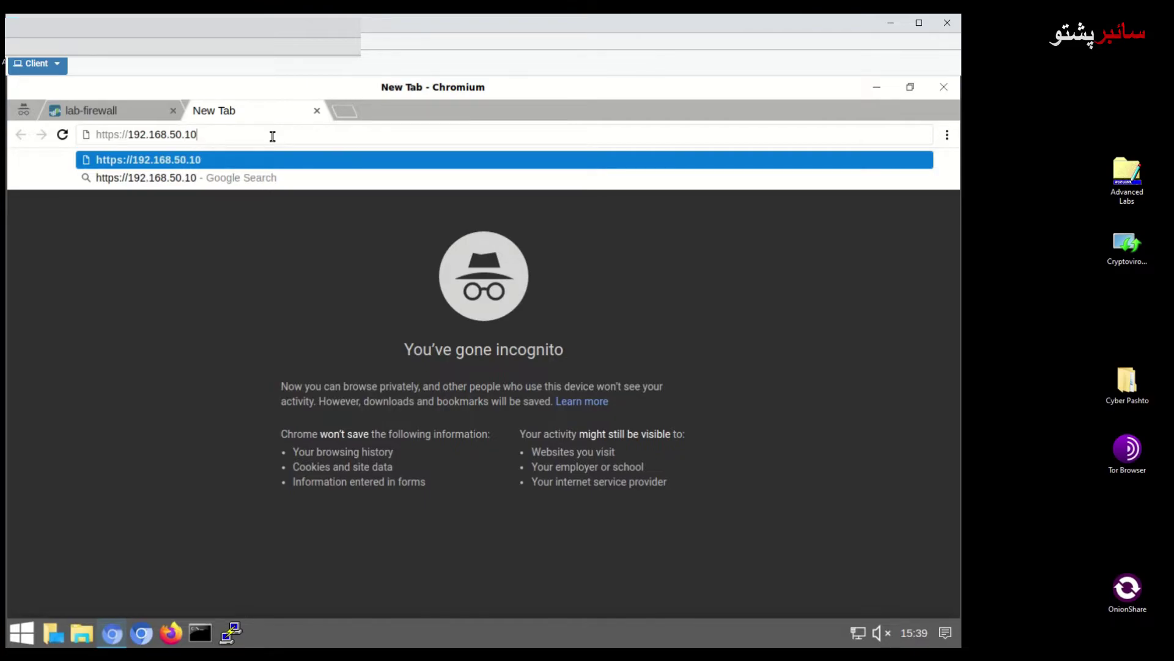
{"action": "type", "text": "/pan"}
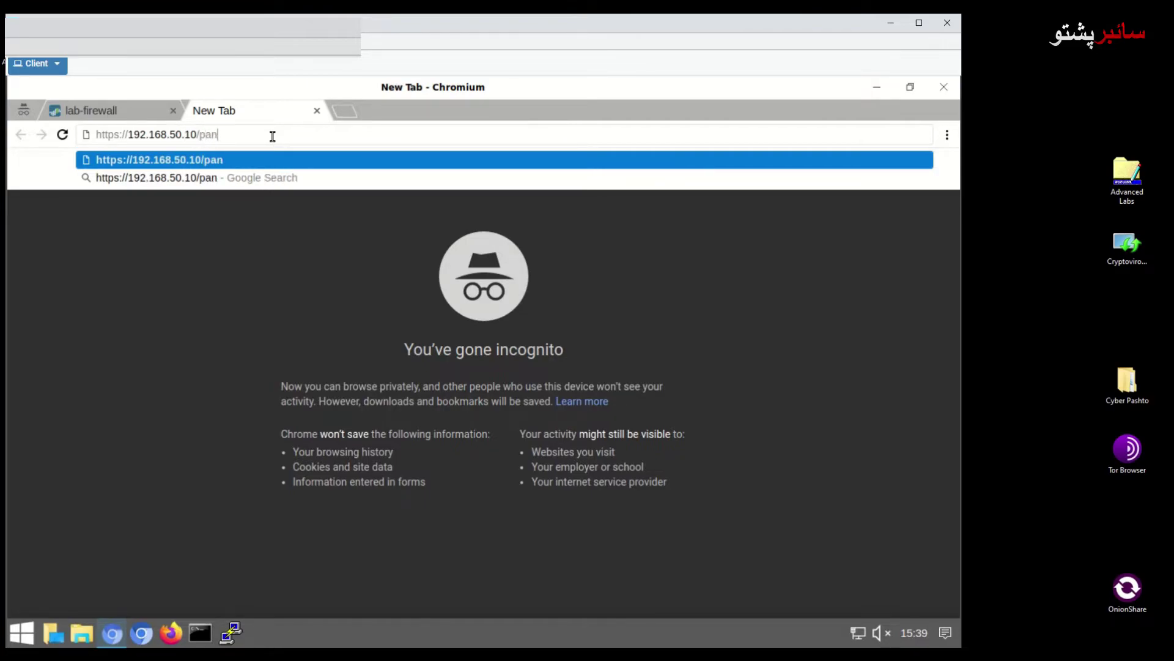
{"action": "type", "text": "-os"}
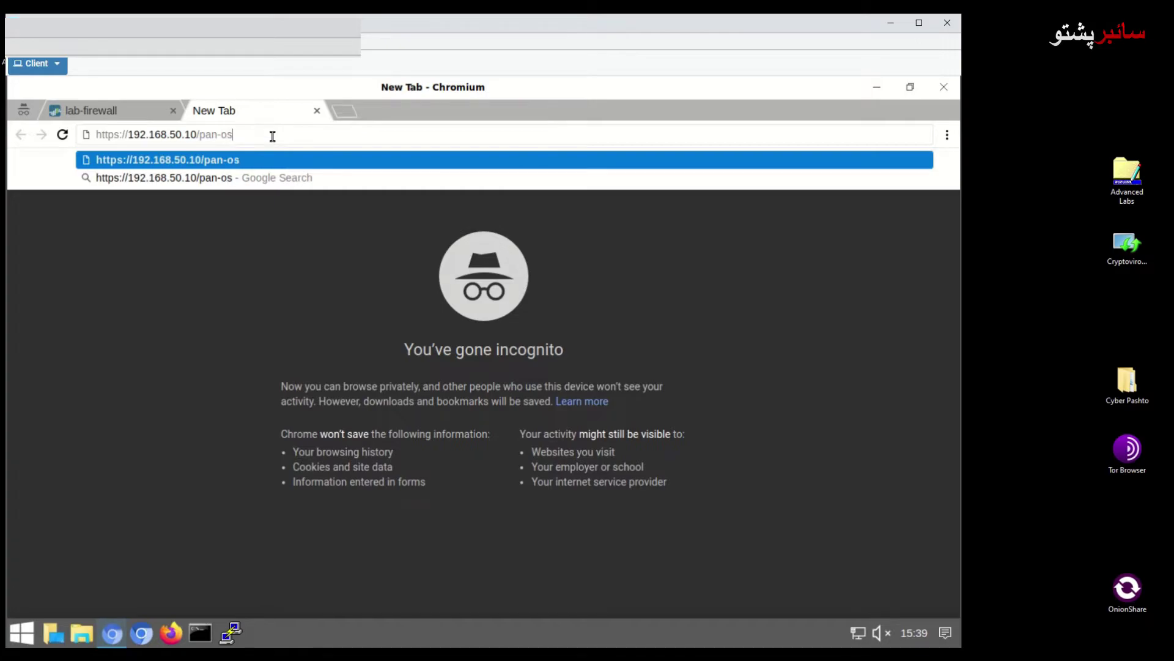
{"action": "type", "text": ".pdf"}
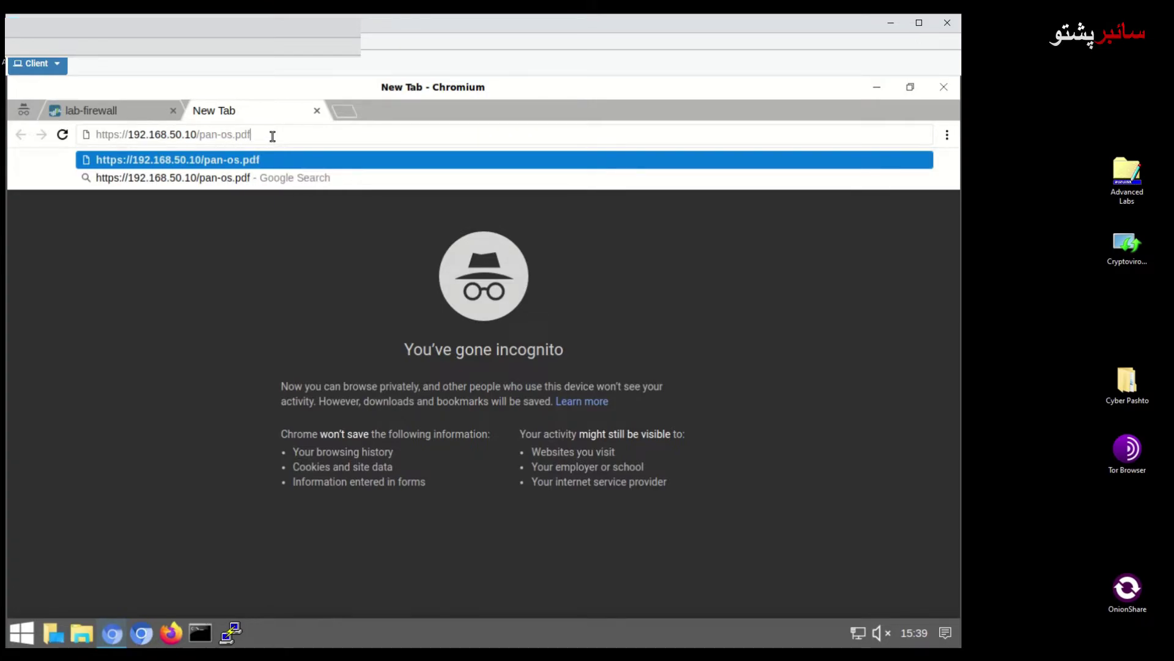
{"action": "key", "text": "Return"}
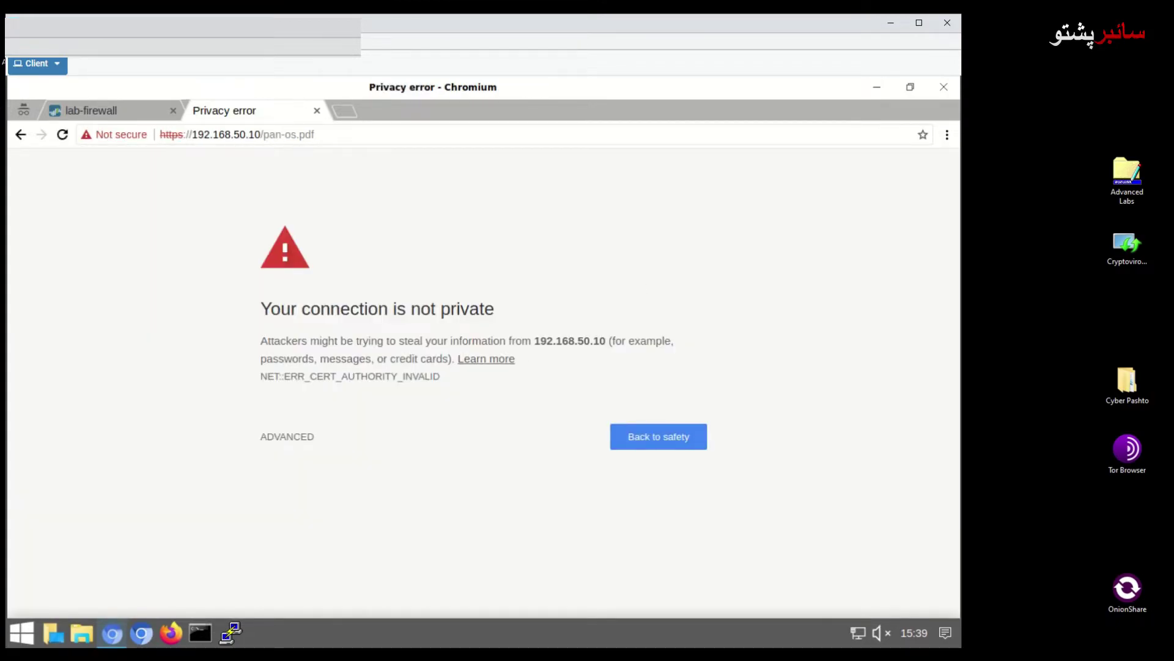
{"action": "left_click", "coordinate": [308, 442]}
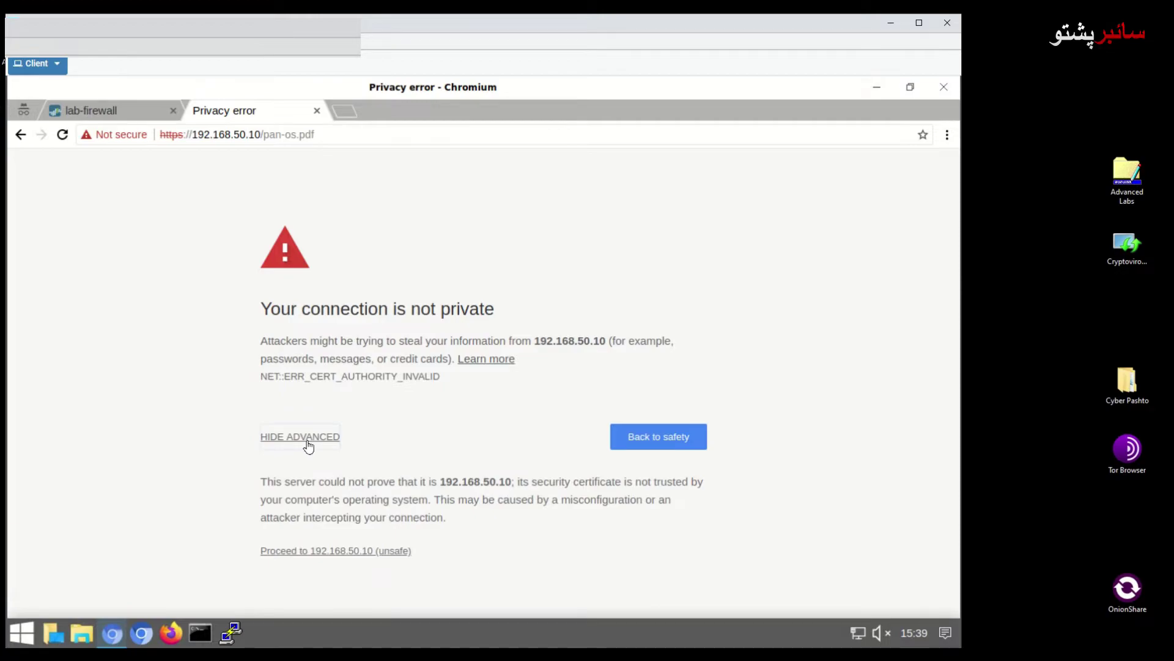
{"action": "left_click", "coordinate": [366, 551]}
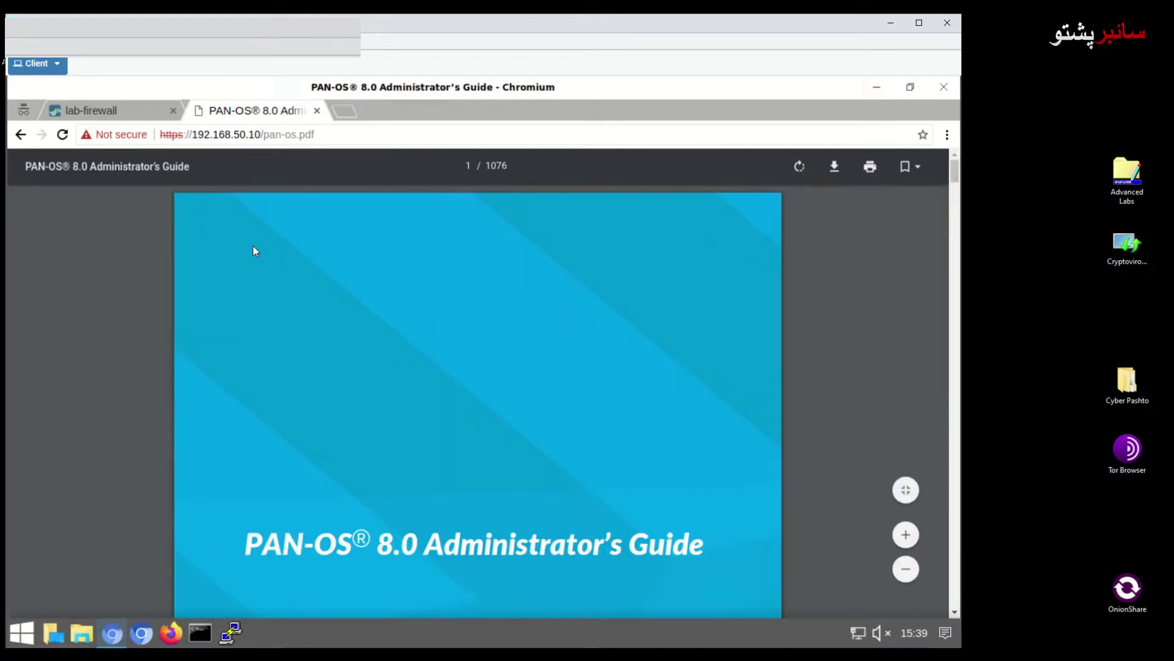
On the lab-firewall tab, verify Commit reports no pending changes
{"action": "left_click", "coordinate": [129, 114]}
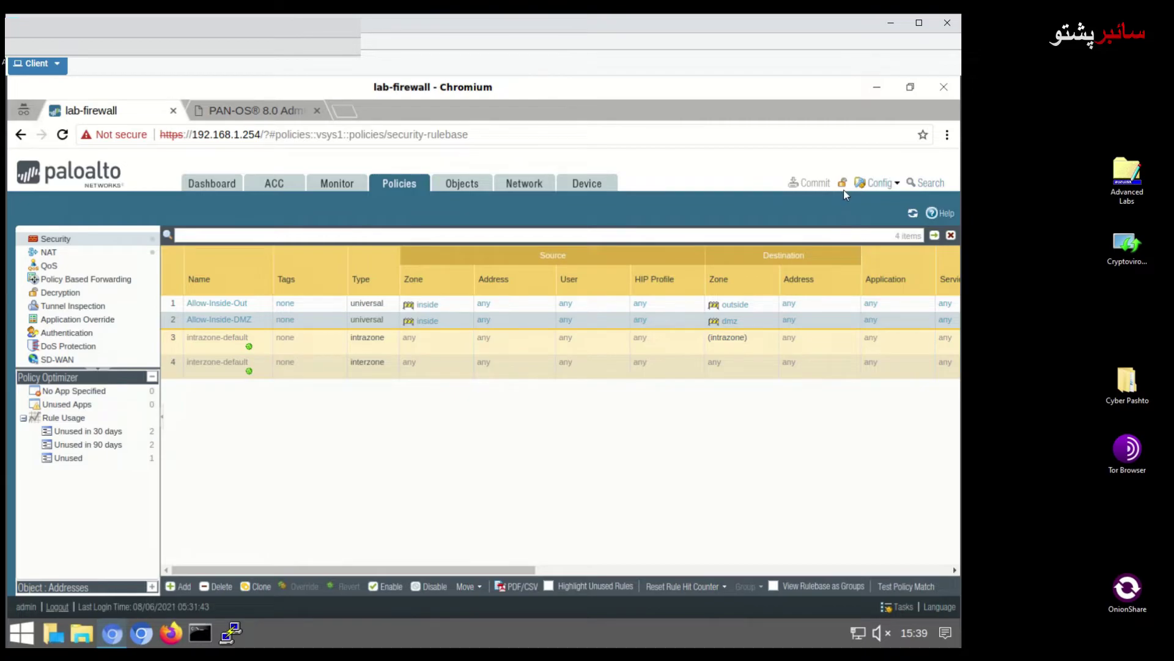
{"action": "left_click", "coordinate": [807, 183]}
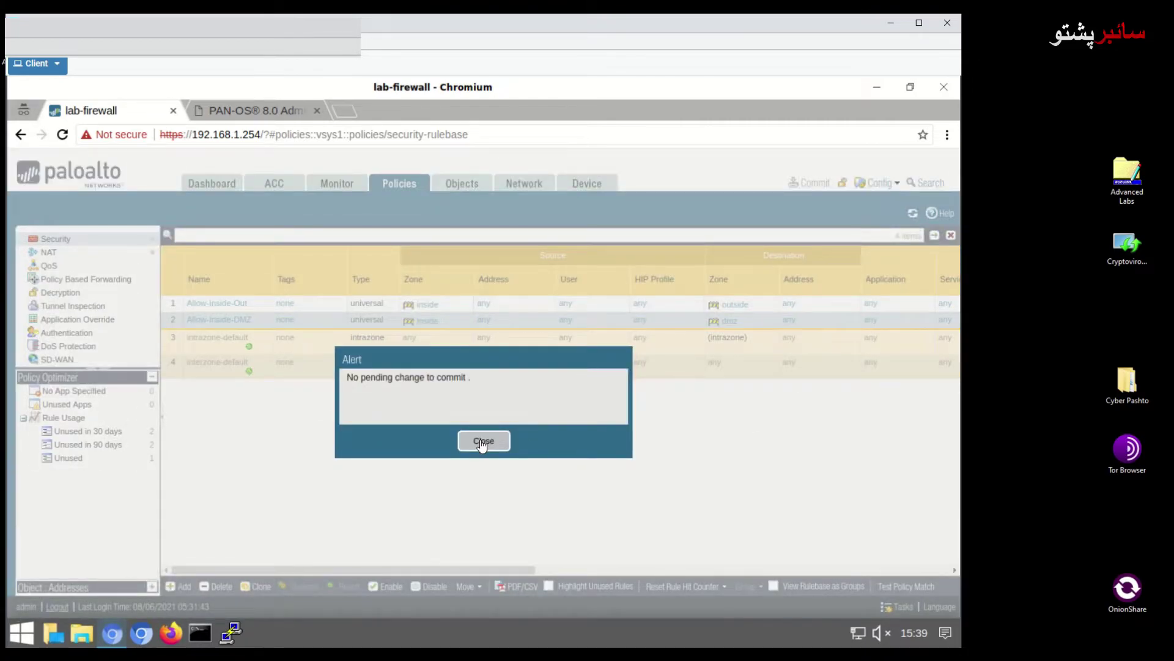
{"action": "left_click", "coordinate": [482, 440]}
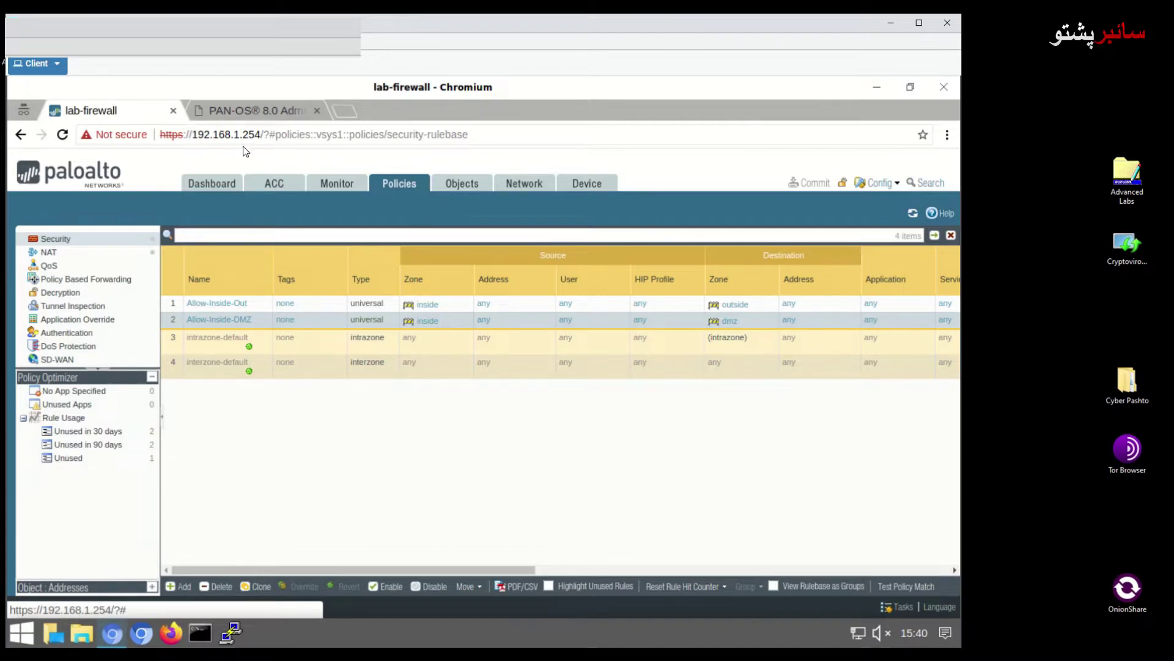
Close the pan-os.pdf tab and start a fresh incognito tab
{"action": "left_click", "coordinate": [256, 116]}
{"action": "left_click", "coordinate": [316, 110]}
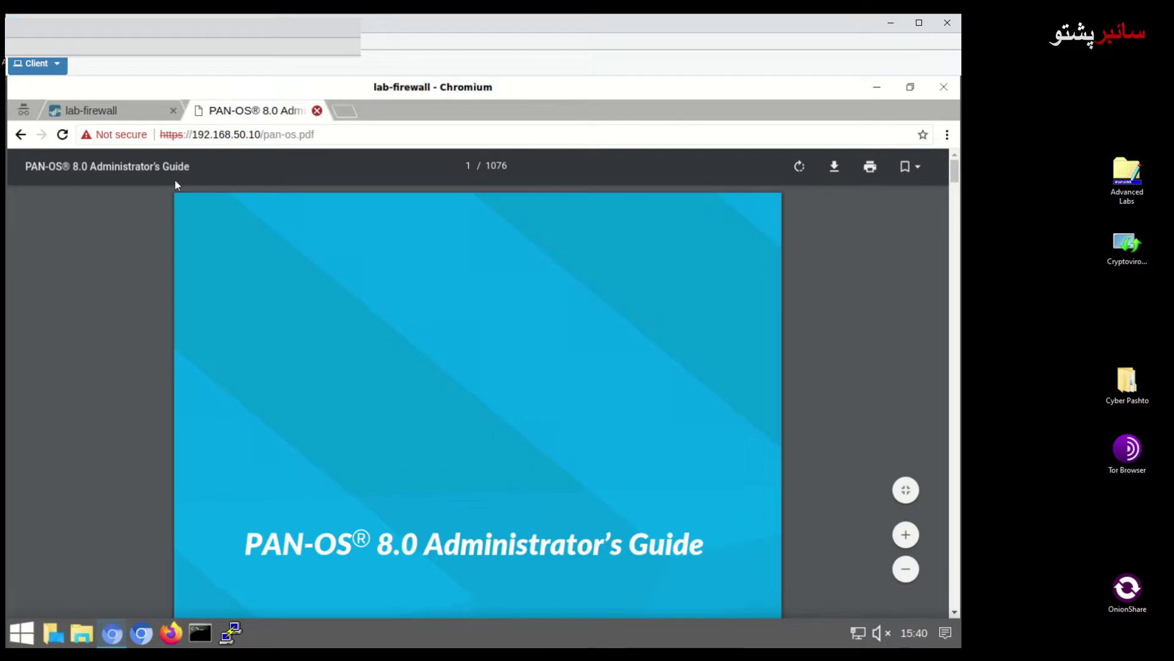
{"action": "left_click", "coordinate": [201, 110]}
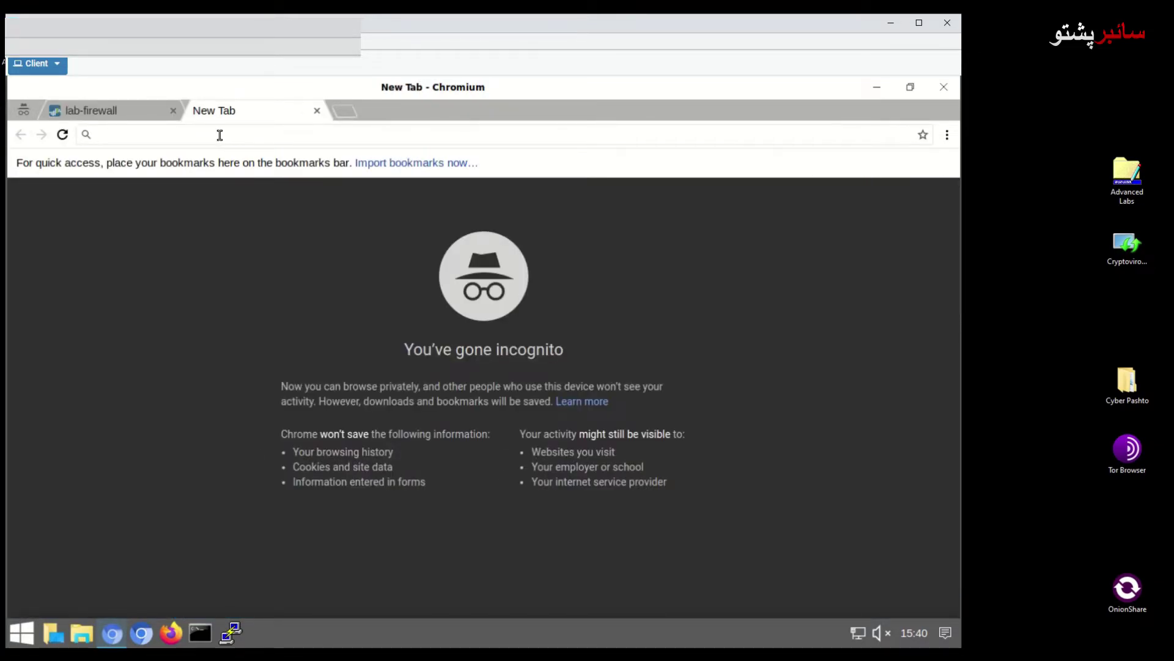
{"action": "type", "text": "ht"}
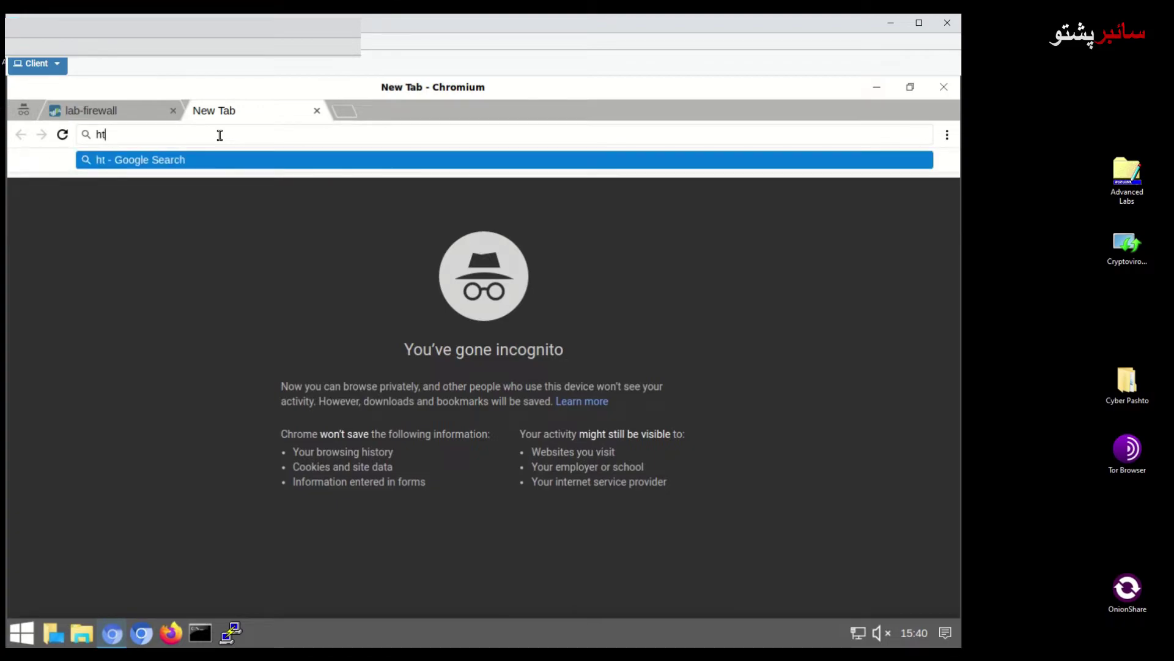
{"action": "type", "text": "tp://19"}
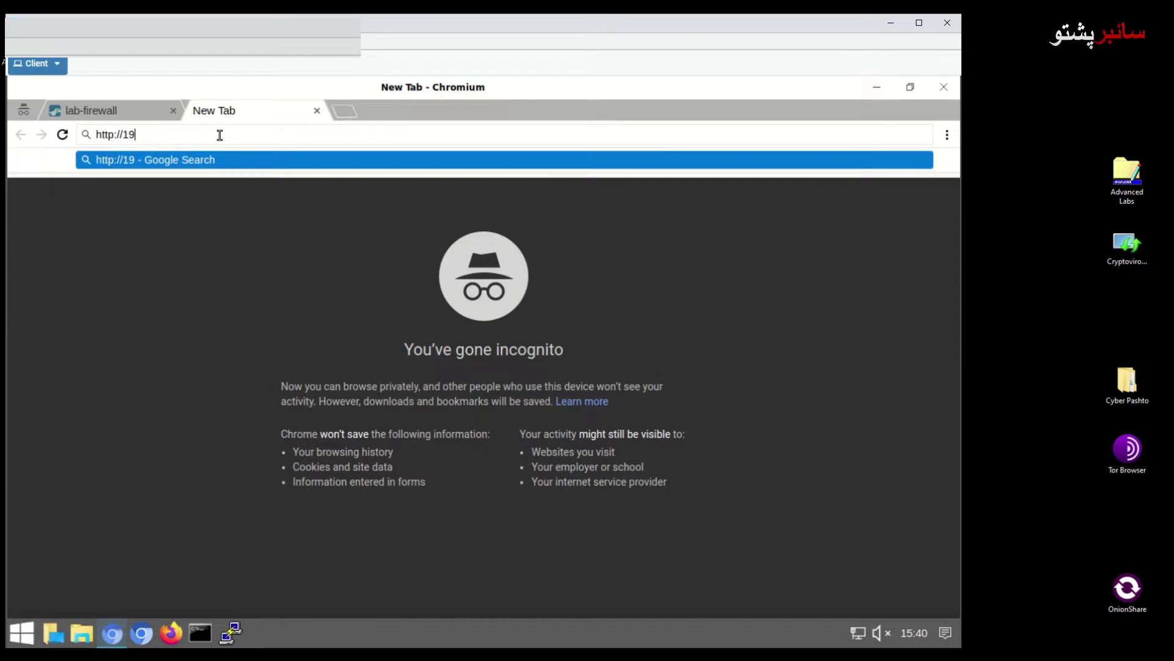
{"action": "type", "text": "2.168.50.10"}
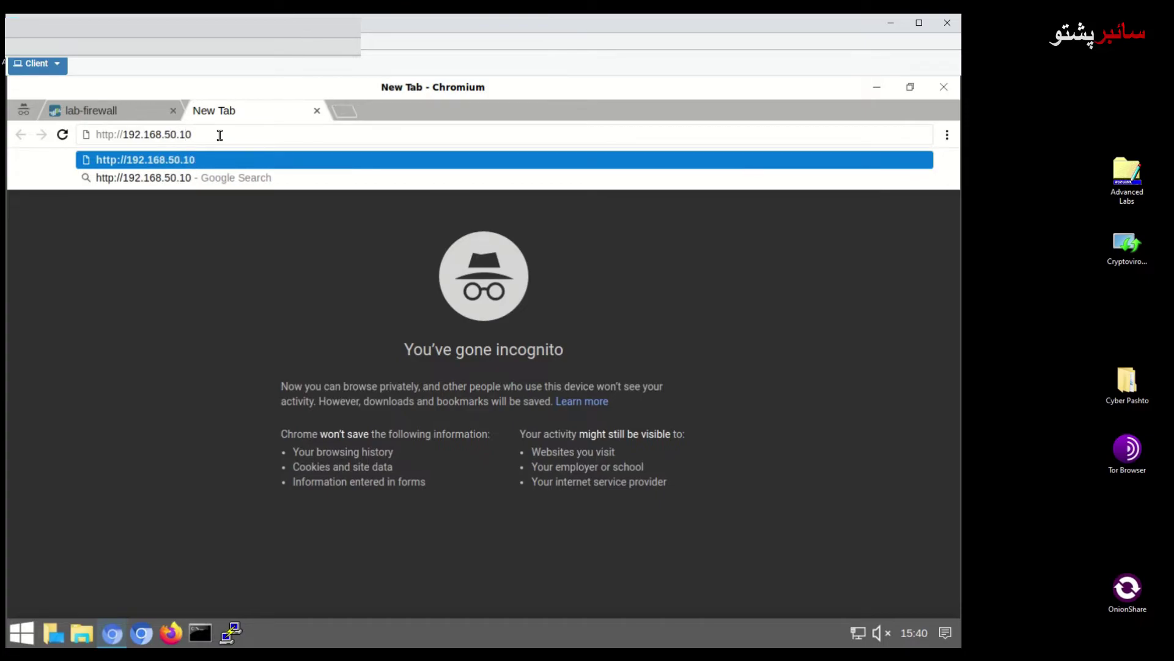
{"action": "type", "text": "/pan-"}
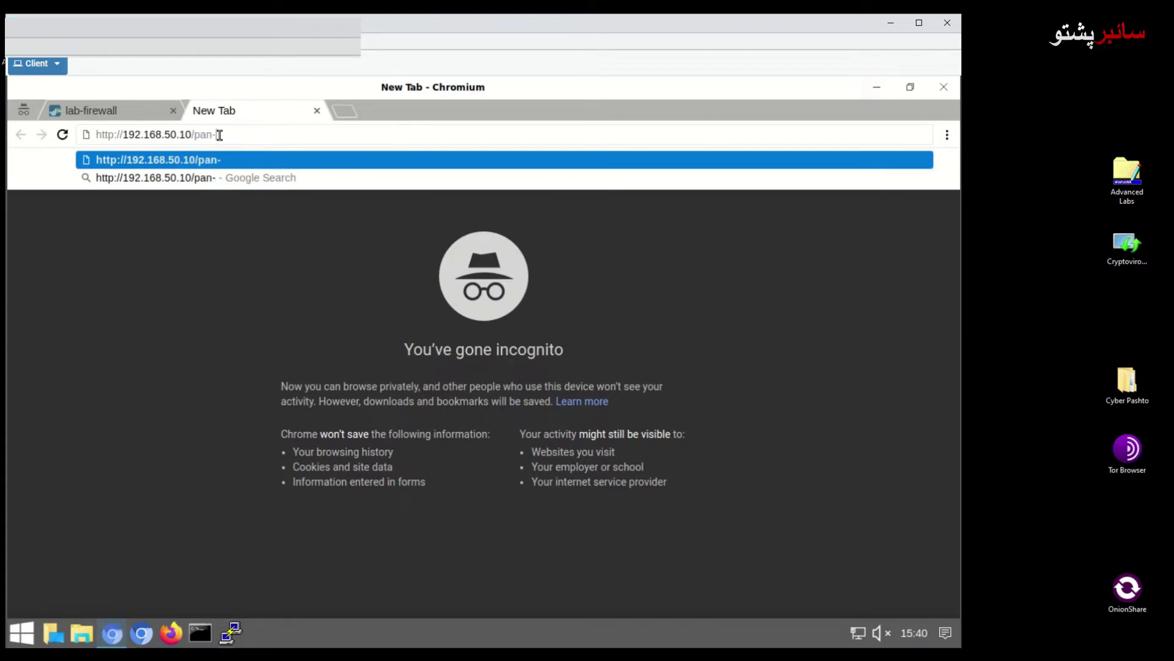
{"action": "type", "text": "os.pdf"}
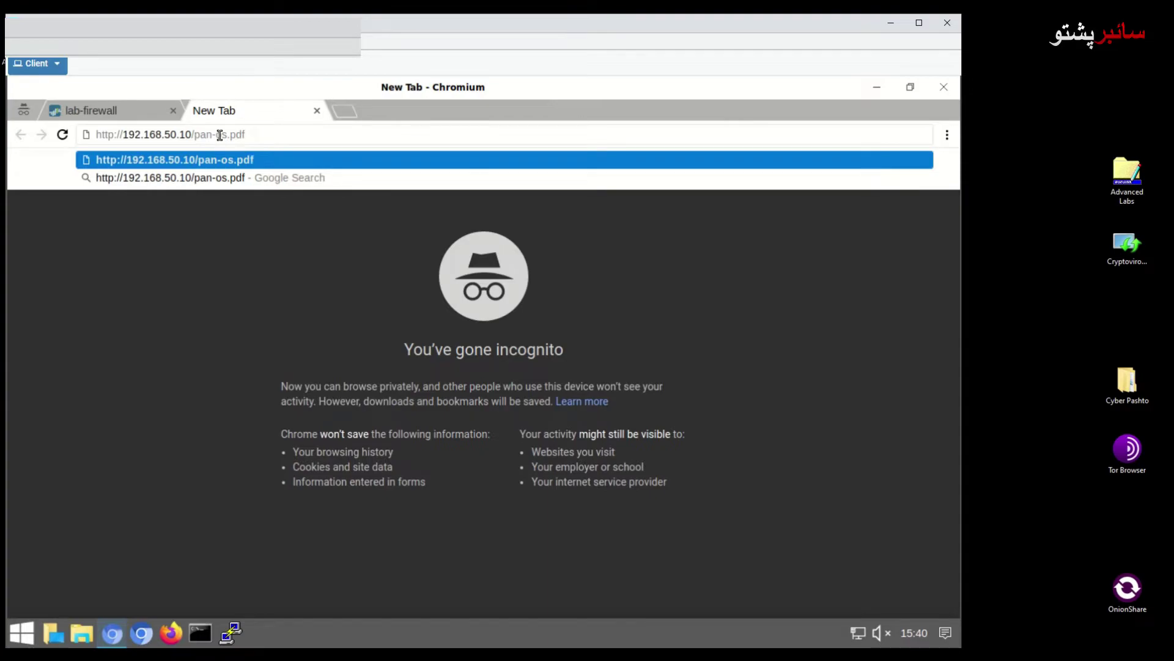
{"action": "key", "text": "Return"}
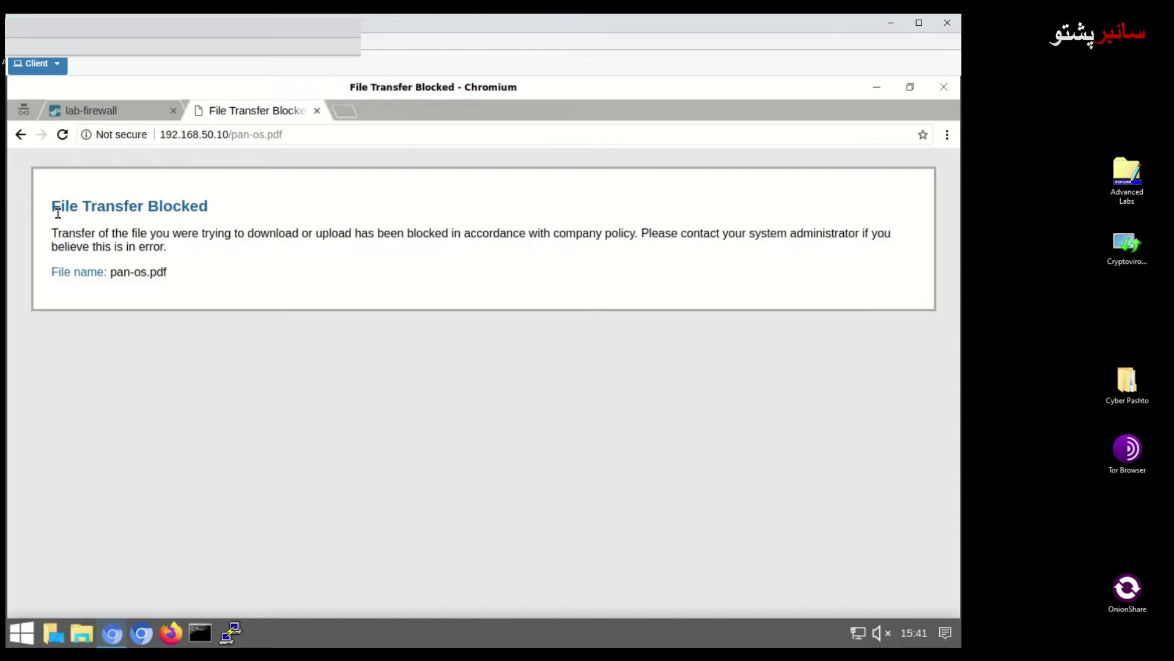
Highlight the File Transfer Blocked heading and company-policy wording, then return to the lab-firewall tab
{"action": "left_click_drag", "start_coordinate": [53, 209], "coordinate": [218, 205]}
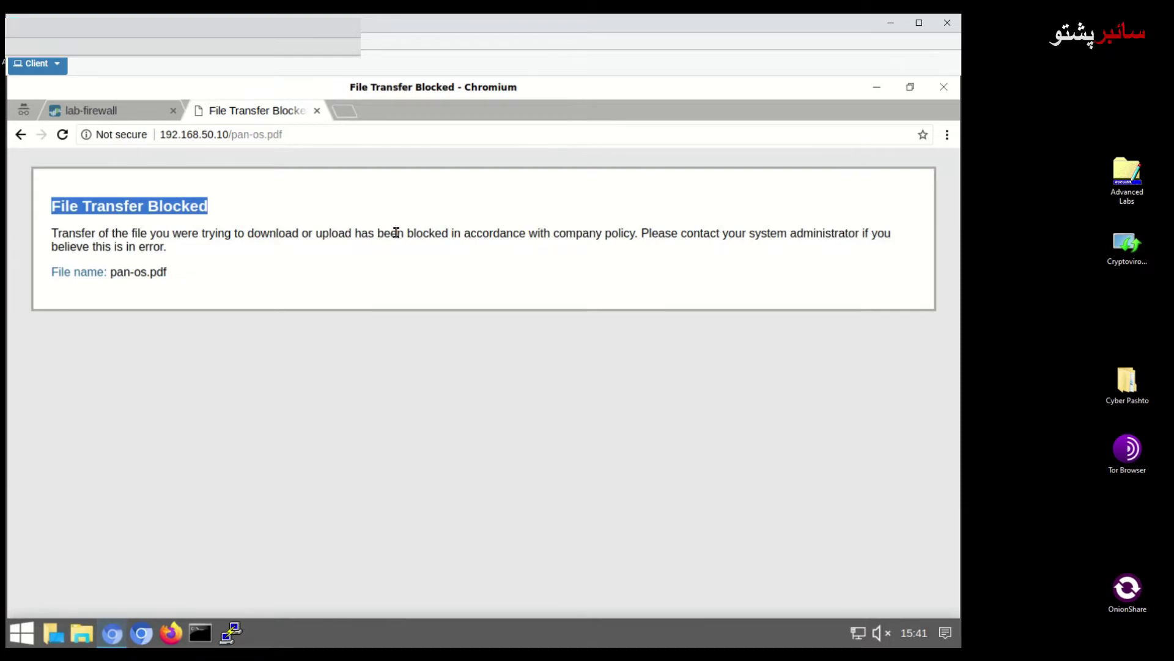
{"action": "left_click_drag", "start_coordinate": [407, 233], "coordinate": [635, 235]}
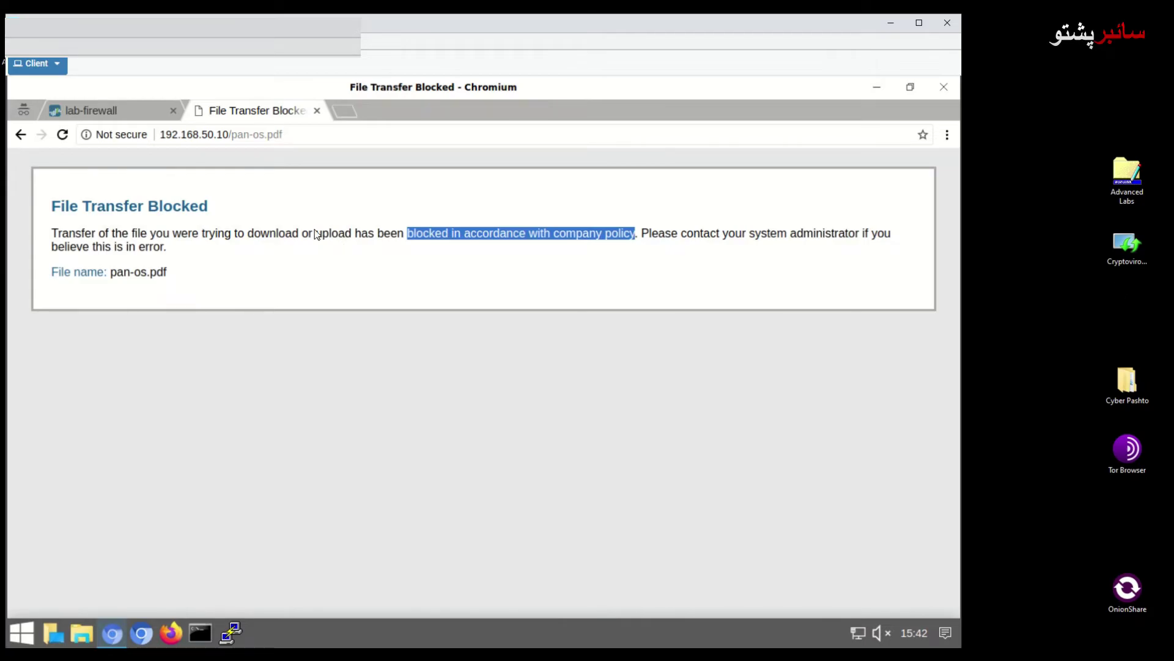
{"action": "left_click", "coordinate": [123, 109]}
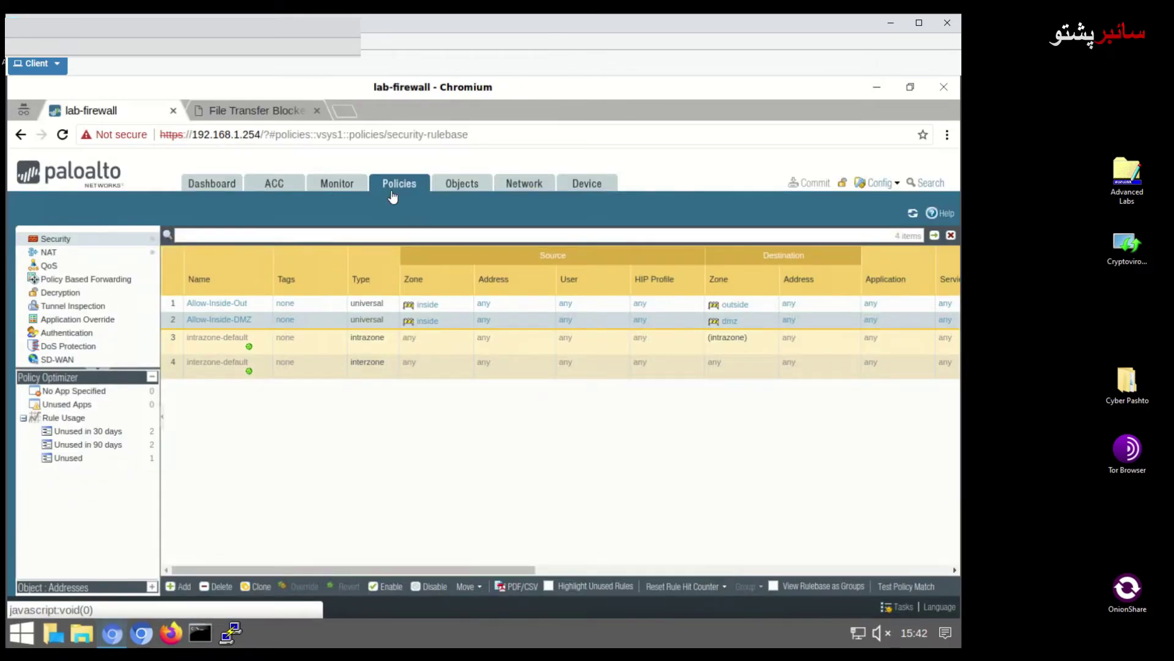
Filter the Data Filtering logs to the PDF entry and open its detailed log view
{"action": "left_click", "coordinate": [317, 186]}
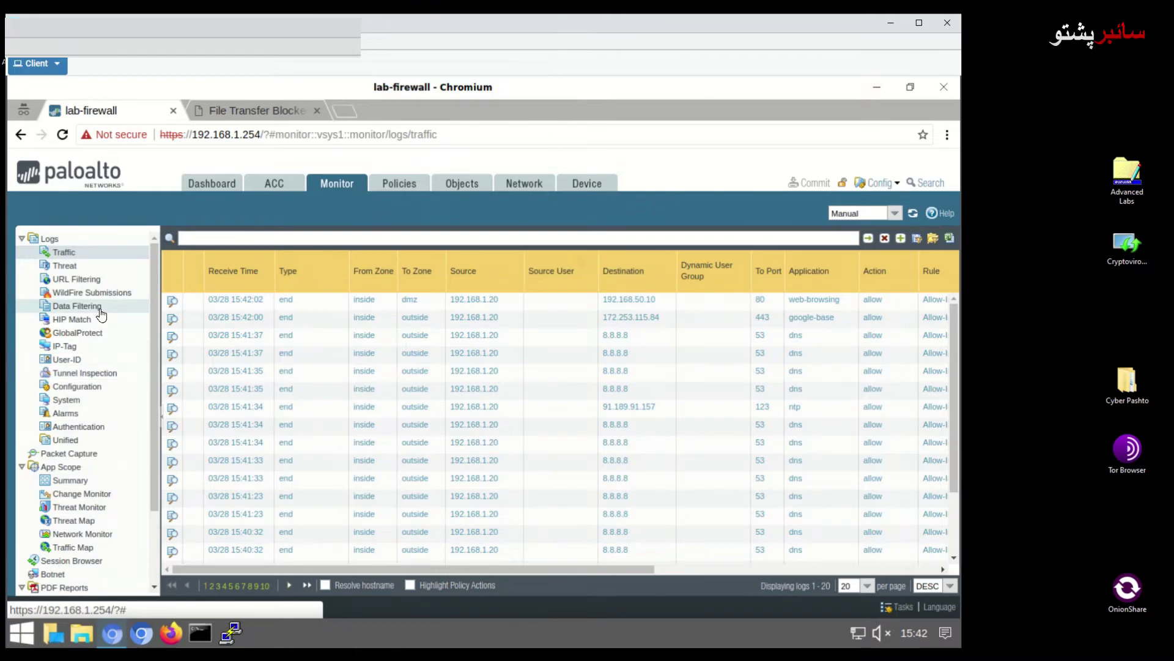
{"action": "left_click", "coordinate": [99, 308]}
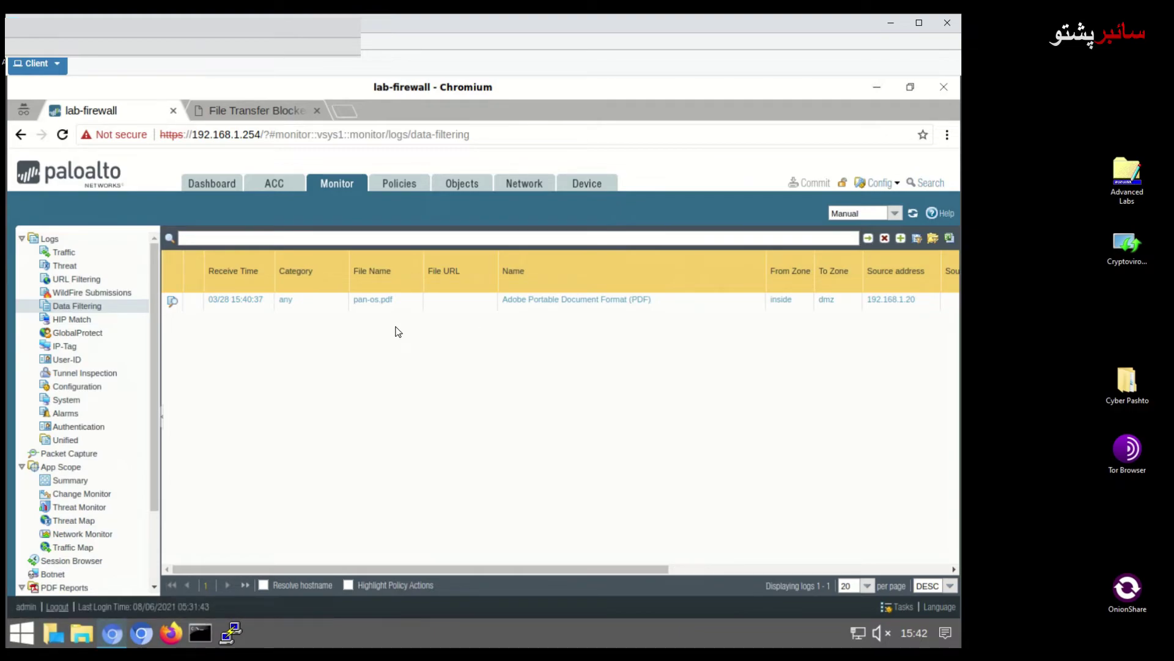
{"action": "left_click", "coordinate": [531, 301]}
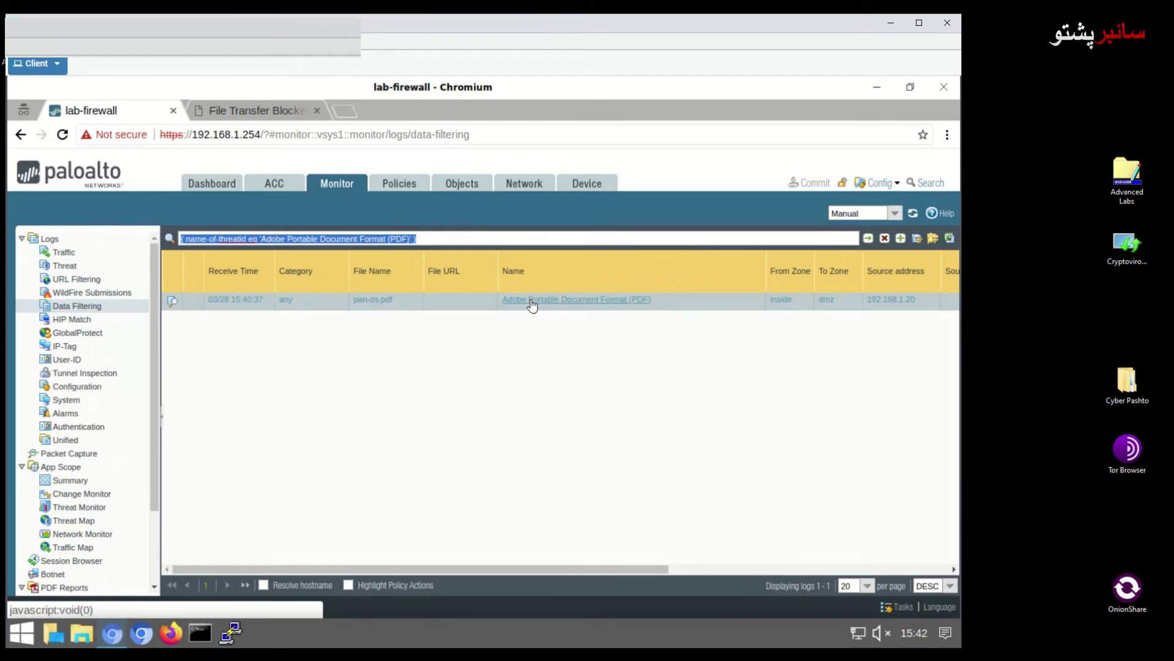
{"action": "left_click", "coordinate": [526, 301]}
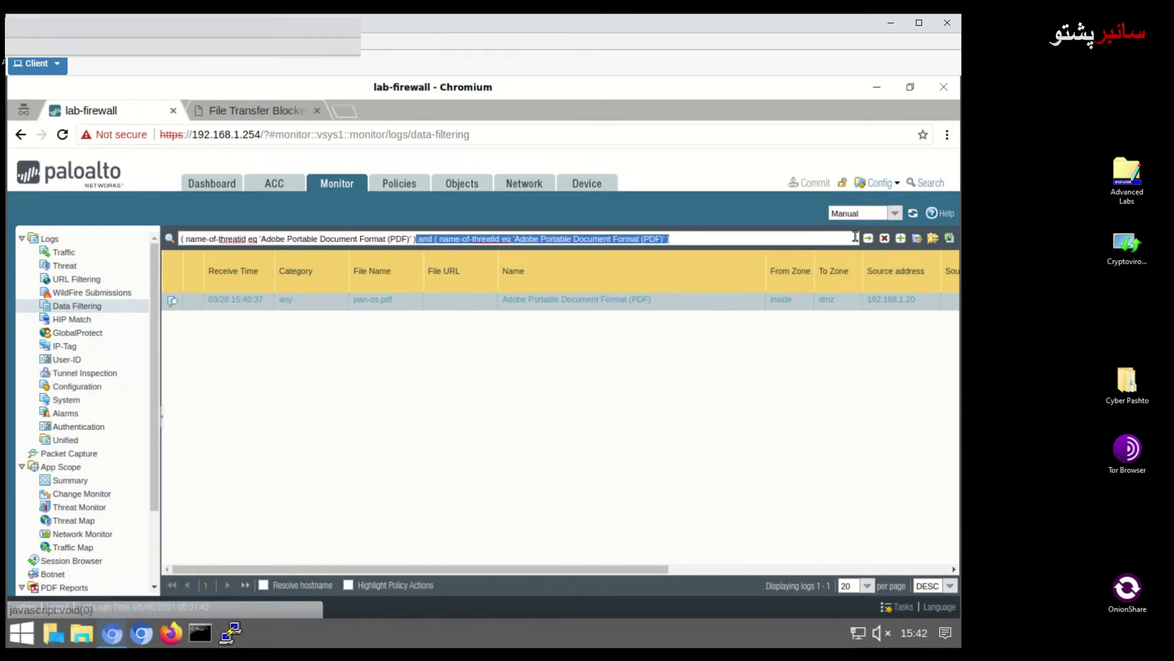
{"action": "left_click", "coordinate": [172, 305]}
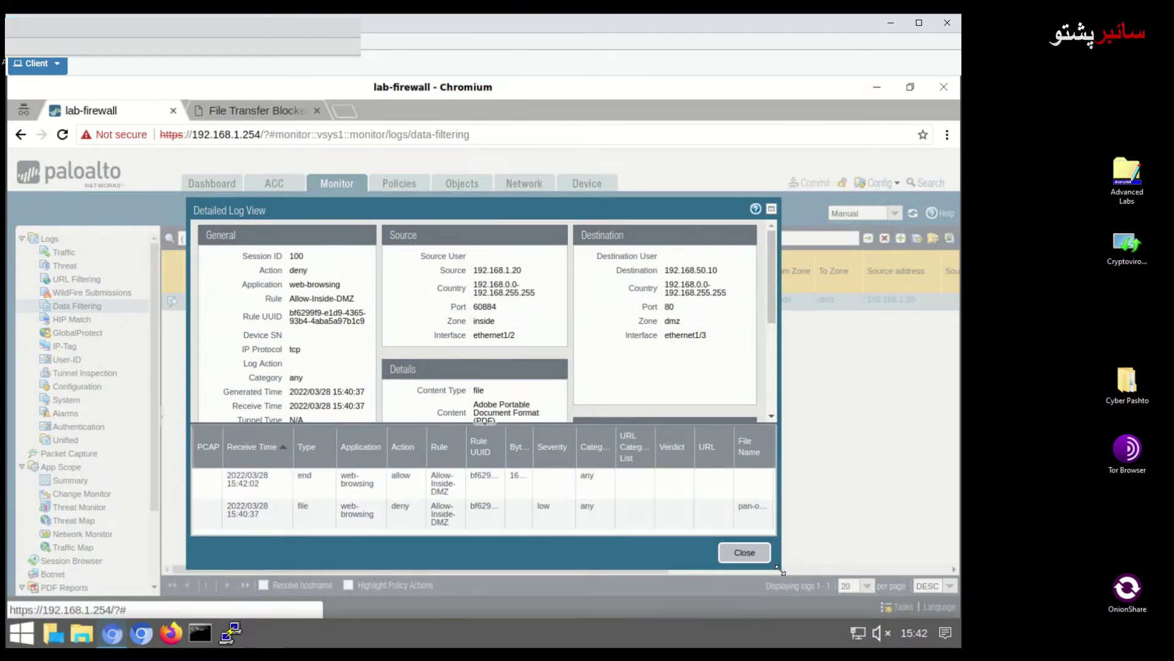
Enlarge the detailed log view and look up threat ID 52021 in Threat Vault
{"action": "left_click_drag", "start_coordinate": [781, 570], "coordinate": [861, 584]}
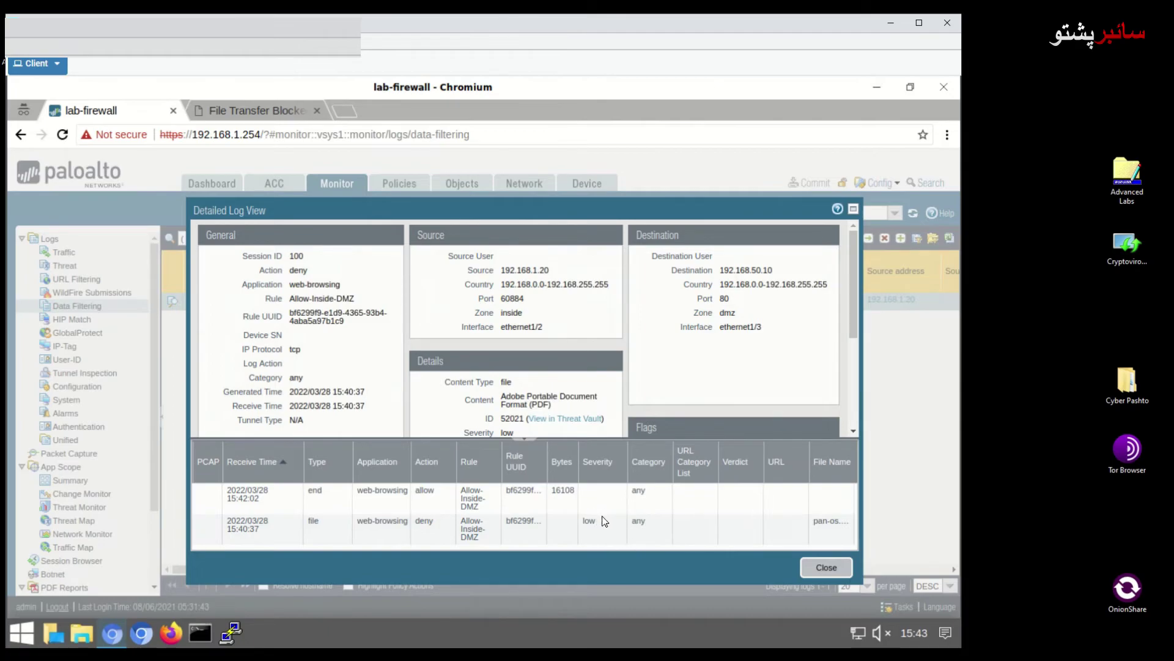
{"action": "scroll", "coordinate": [595, 361], "scroll_direction": "down", "scroll_amount": 1}
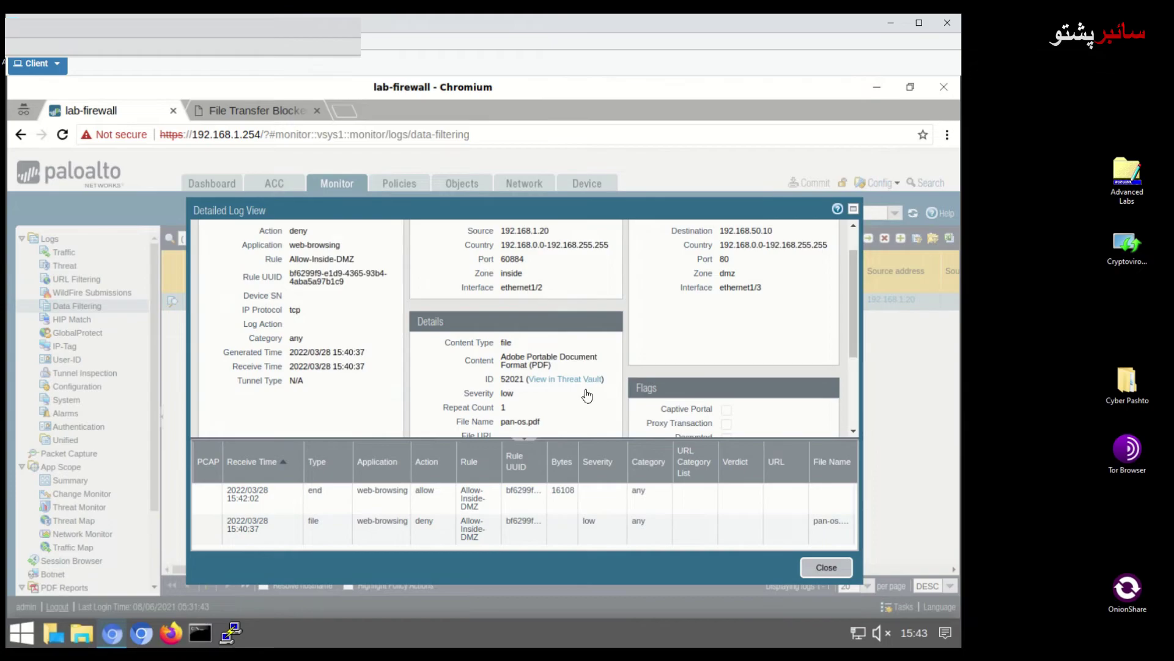
{"action": "left_click", "coordinate": [580, 380]}
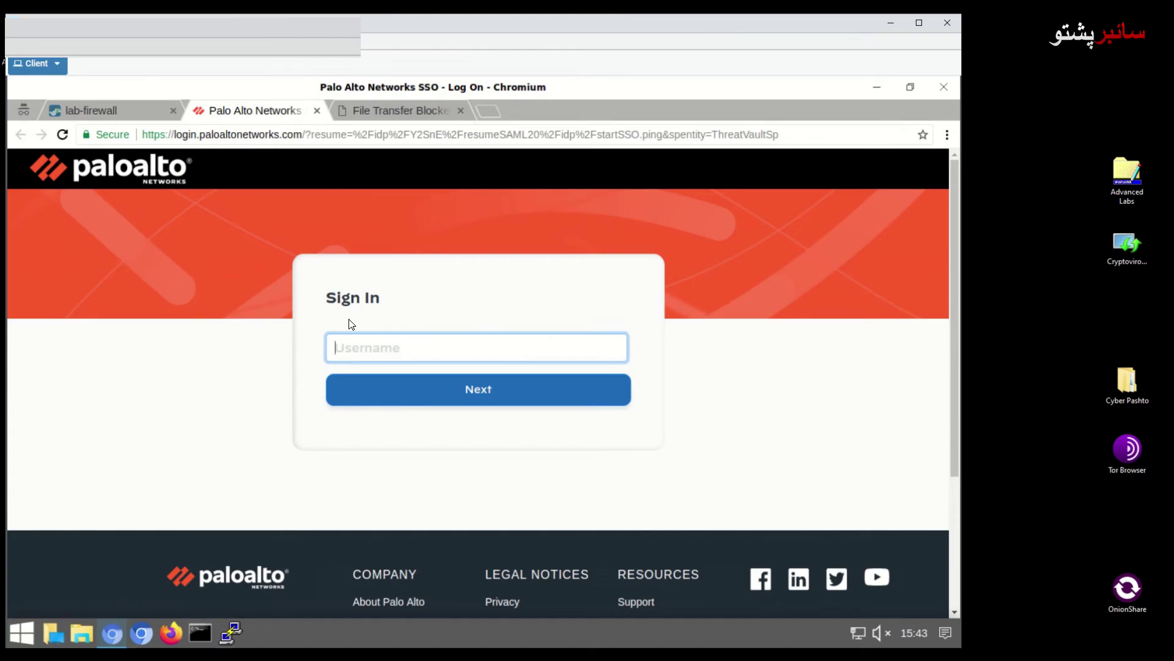
Back on the lab-firewall tab, select threat ID 52021 in the detailed log
{"action": "left_click", "coordinate": [116, 111]}
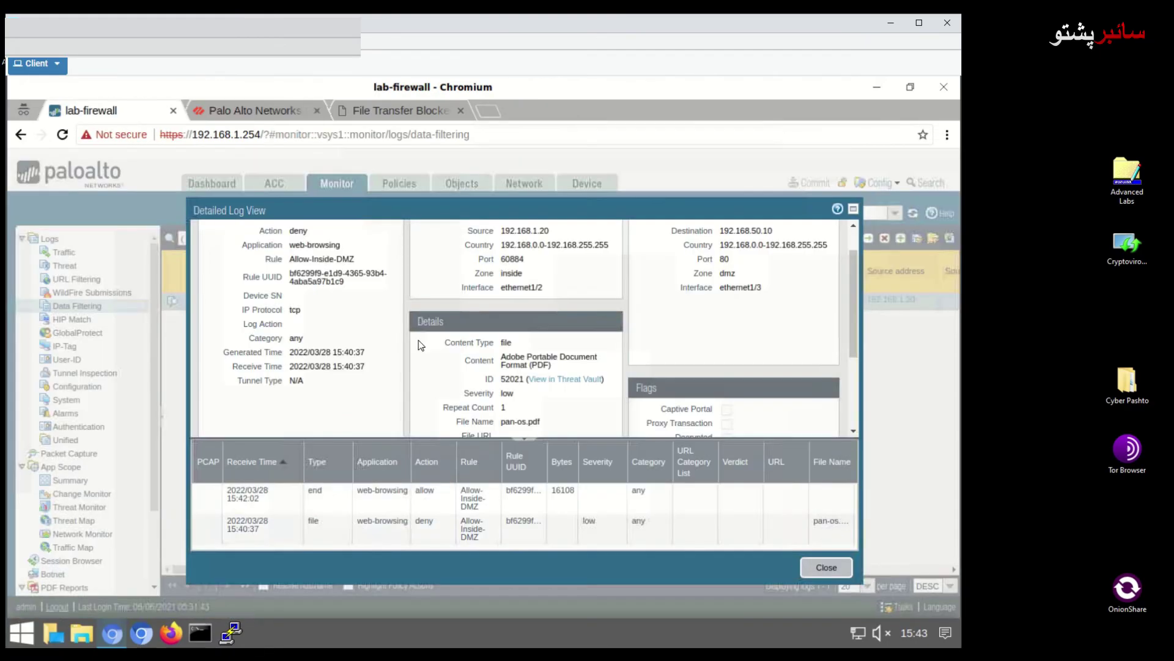
{"action": "double_click", "coordinate": [512, 380]}
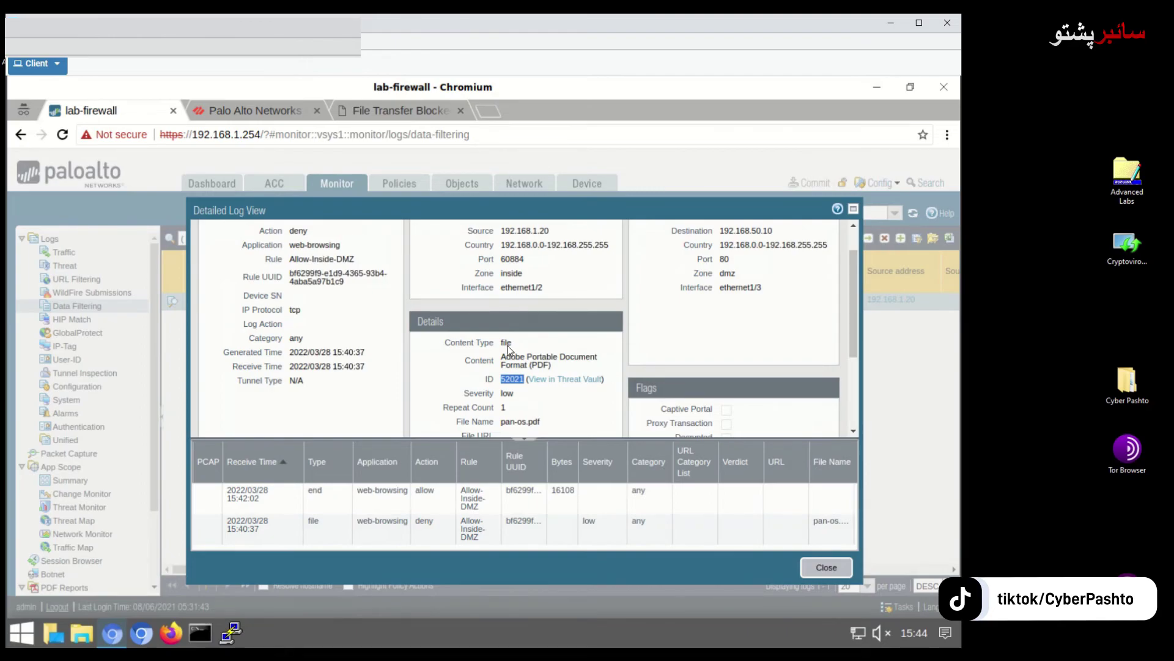
{"action": "scroll", "coordinate": [507, 344], "scroll_direction": "down", "scroll_amount": 2}
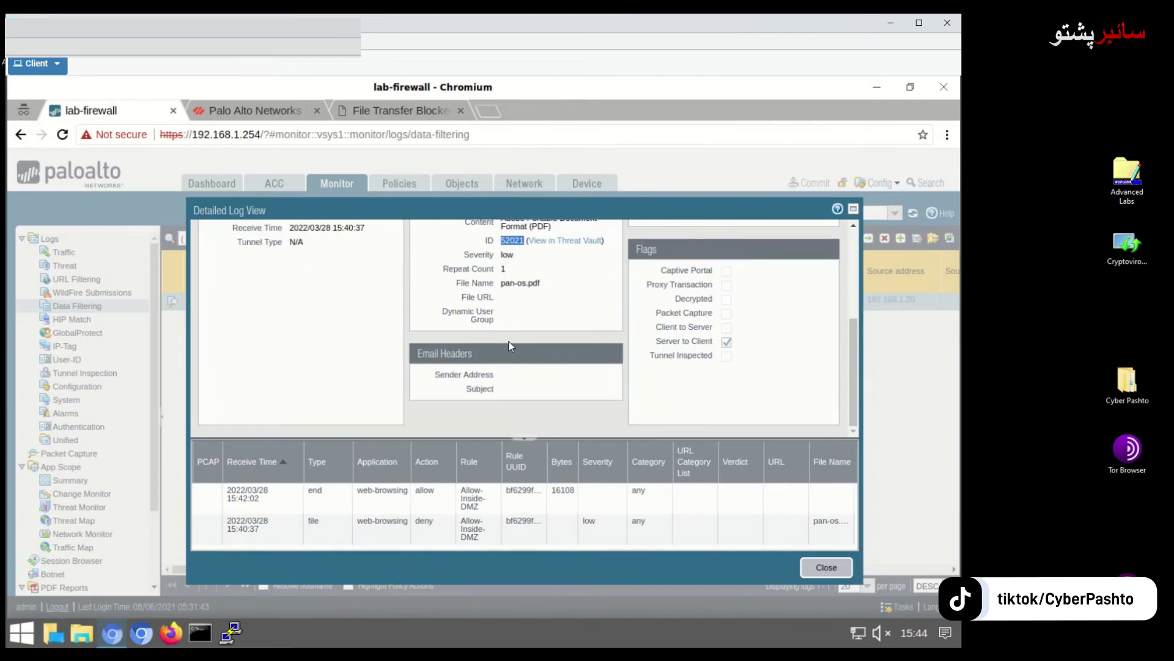